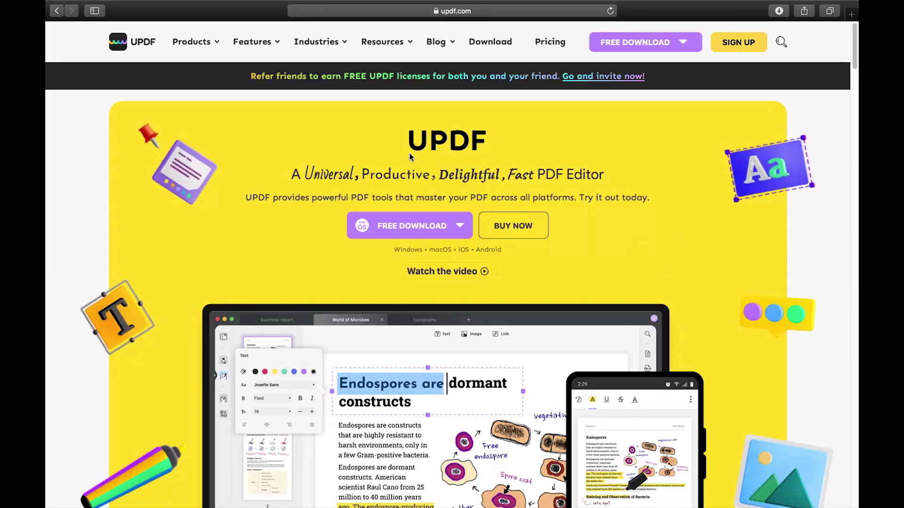
Browse the homepage's macOS, iOS and Android device showcases, then open the OCR PDF page
drag(409, 145, 486, 149)
scroll(486, 150, down, 10)
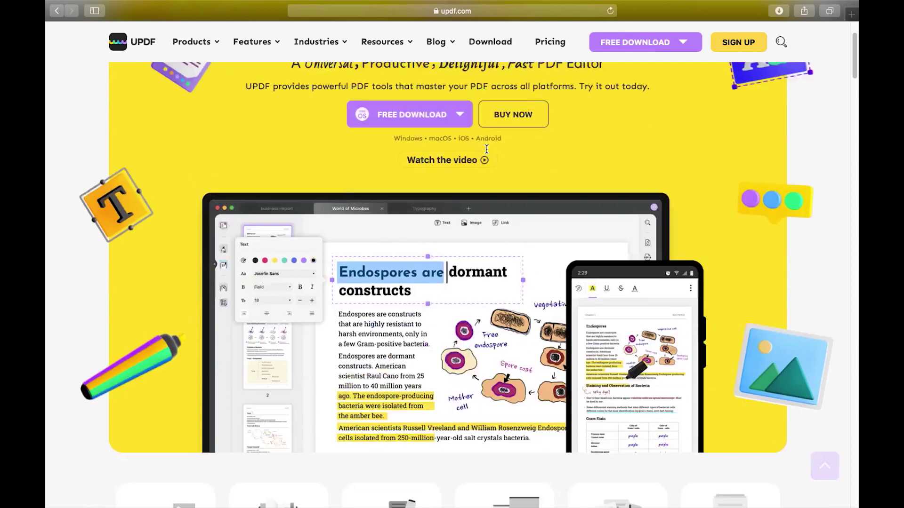
scroll(487, 152, down, 5)
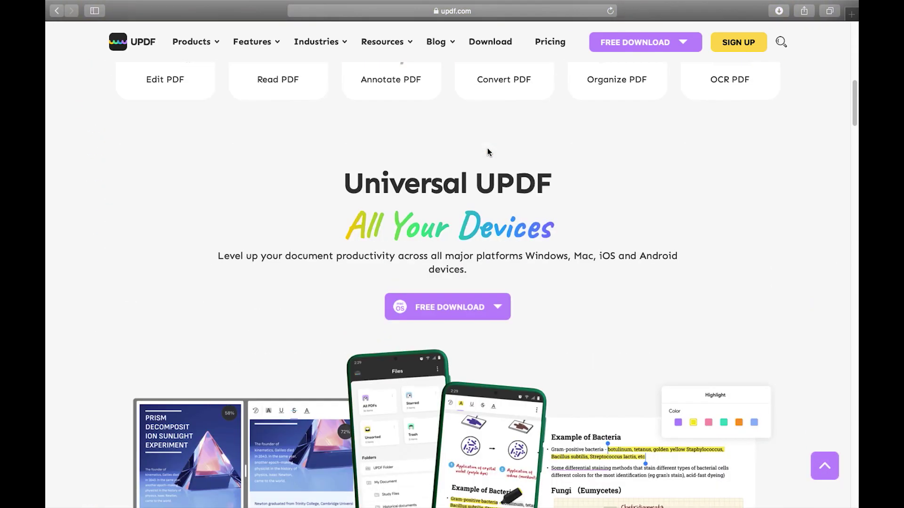
scroll(404, 157, down, 2)
drag(345, 168, 550, 169)
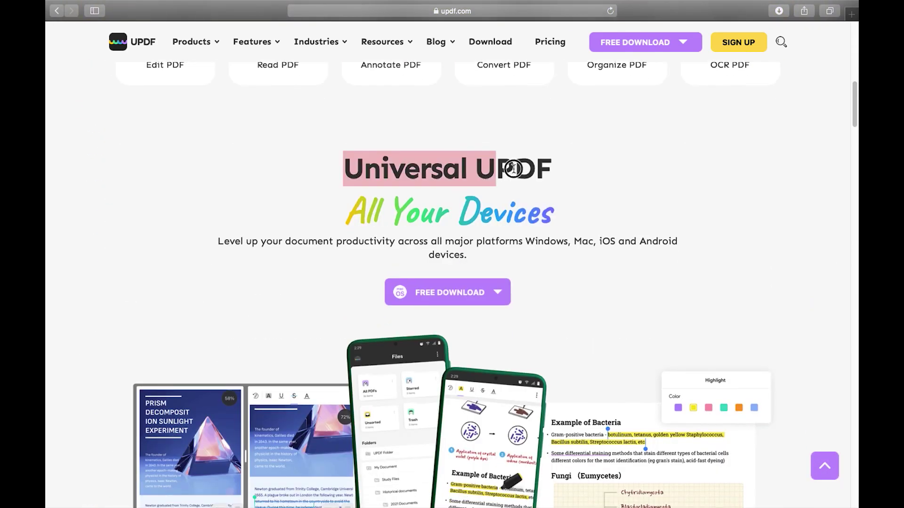
scroll(551, 170, down, 3)
scroll(551, 170, down, 5)
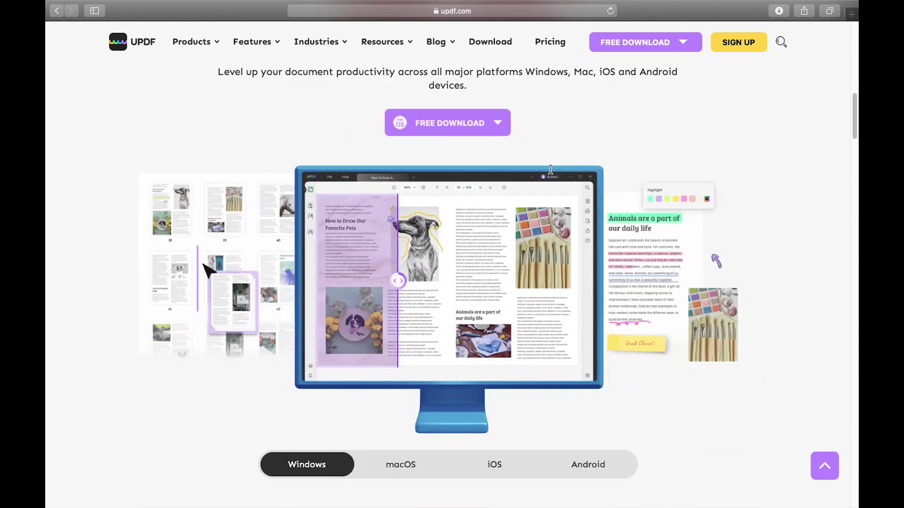
scroll(551, 170, down, 3)
scroll(551, 170, up, 3)
scroll(550, 169, up, 2)
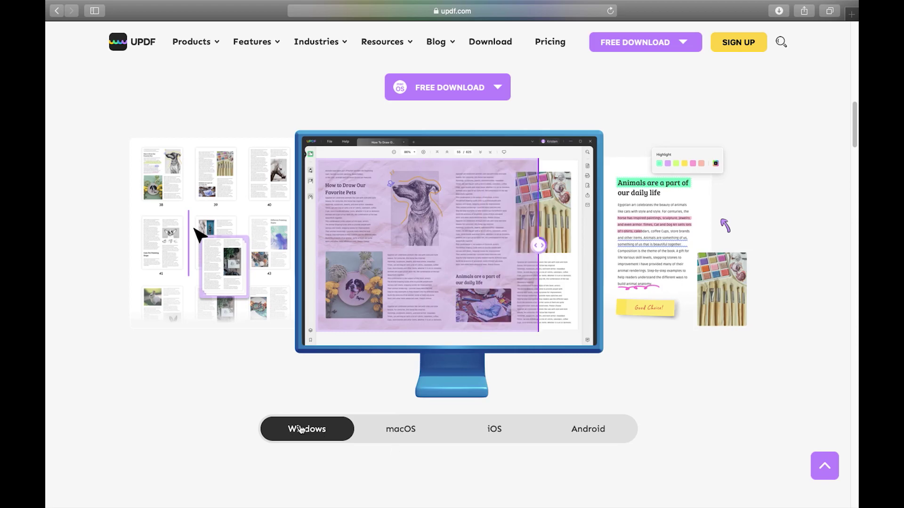
click(397, 432)
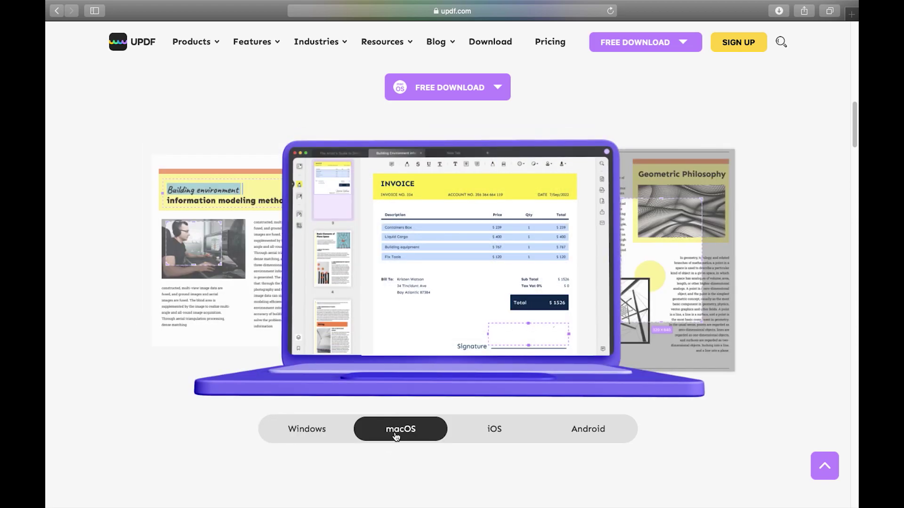
click(493, 431)
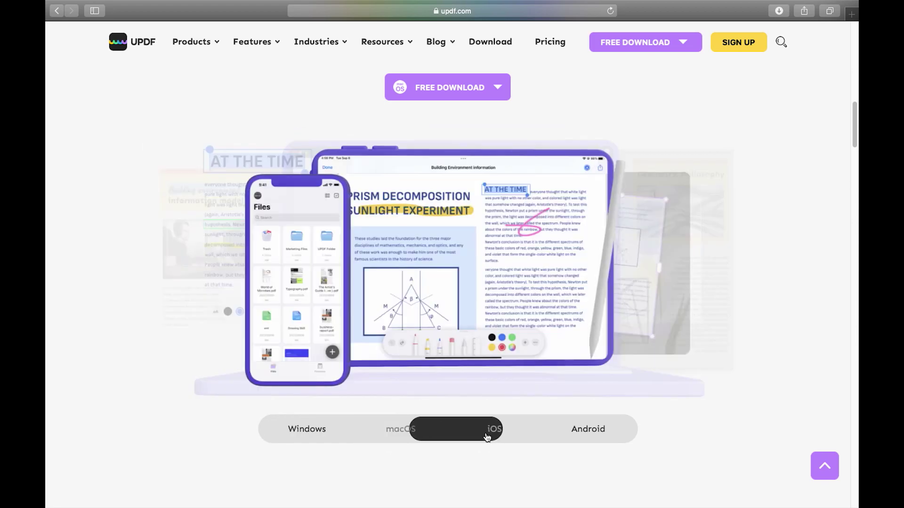
click(602, 438)
scroll(603, 439, down, 2)
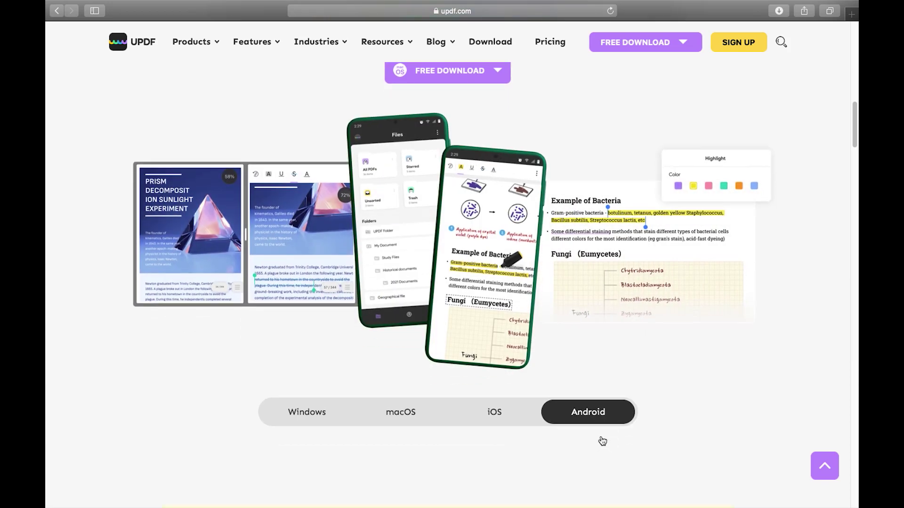
scroll(603, 440, up, 8)
scroll(602, 439, up, 5)
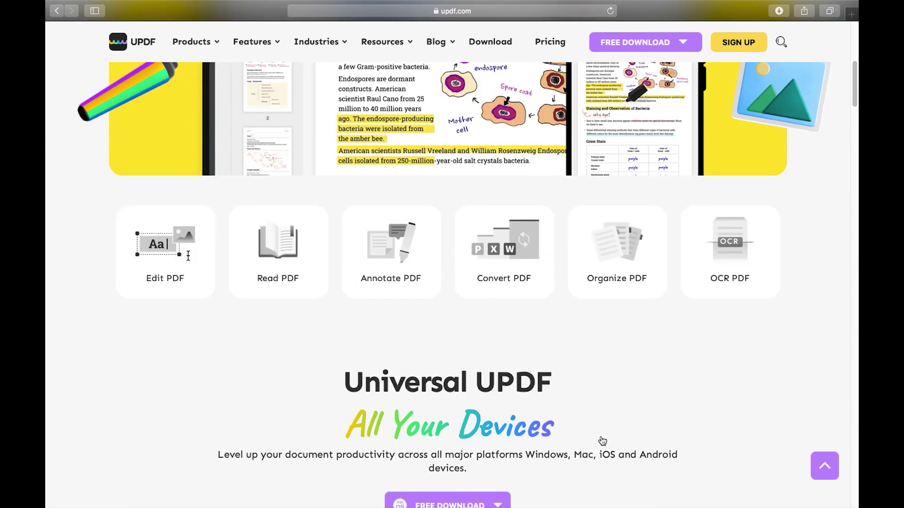
click(723, 278)
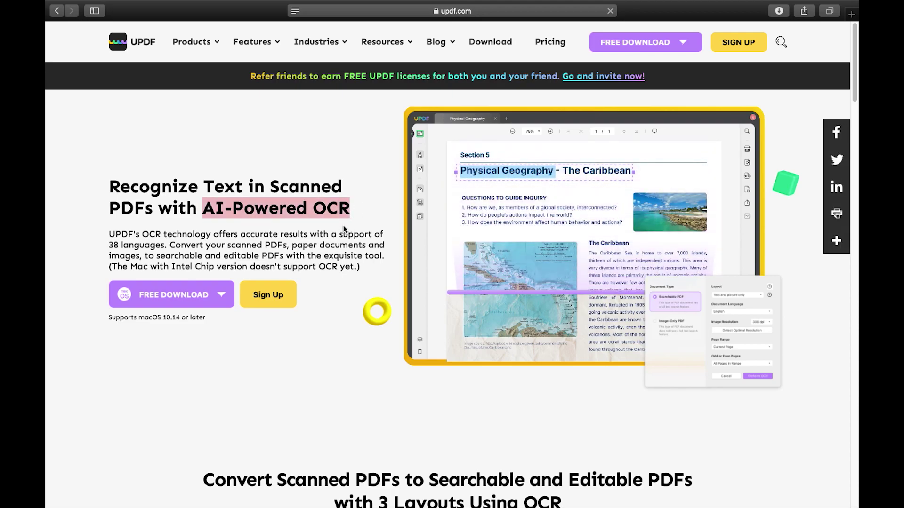
scroll(344, 225, down, 3)
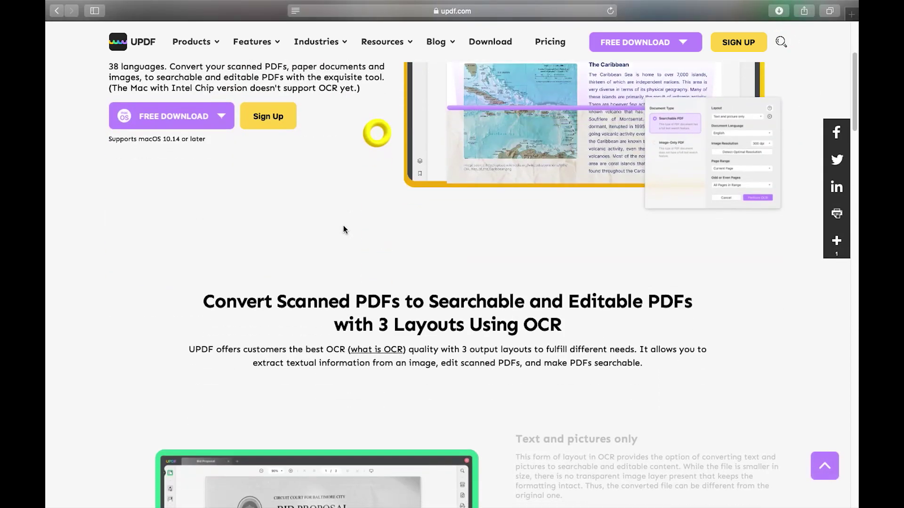
scroll(343, 225, down, 5)
scroll(343, 225, down, 2)
scroll(343, 226, down, 5)
scroll(344, 226, down, 6)
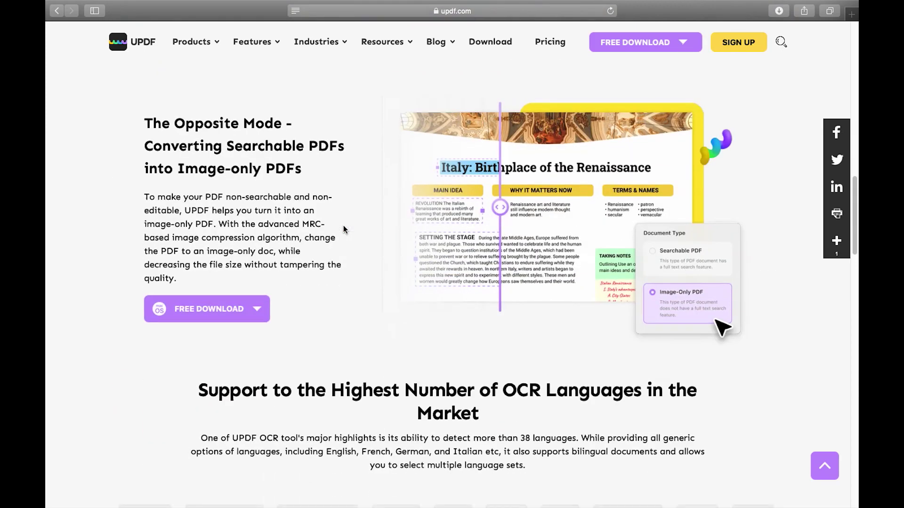
scroll(344, 225, down, 1)
scroll(358, 281, down, 5)
scroll(358, 280, down, 2)
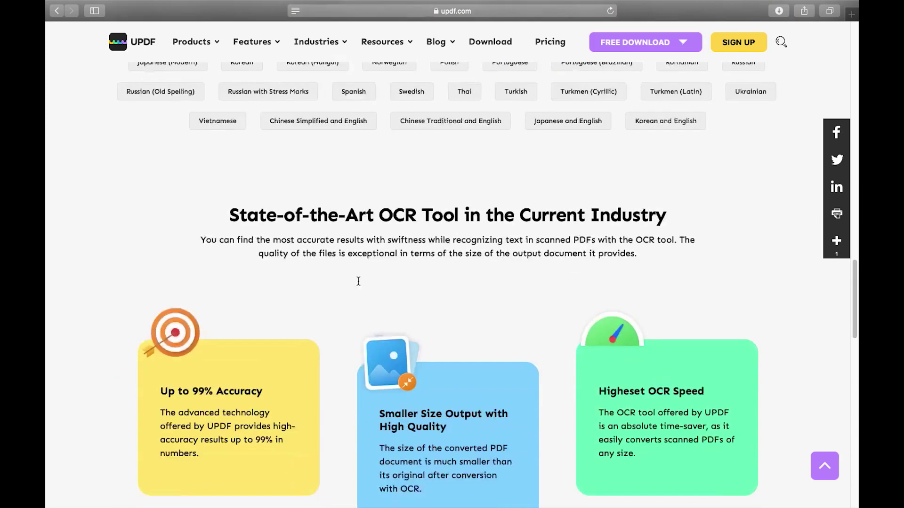
scroll(358, 280, down, 2)
Switch to the UPDF space and open Beyond-Einstein.pdf from the Desktop folder
key(ctrl+Up)
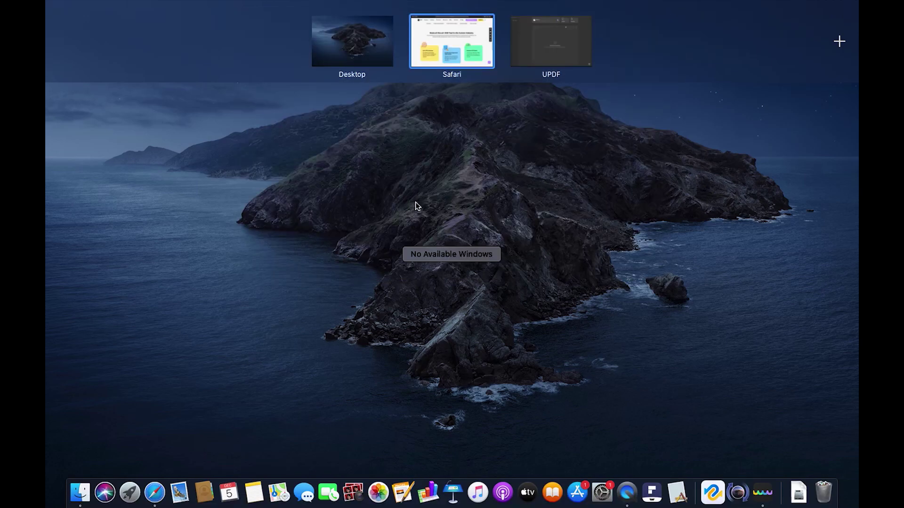
click(552, 44)
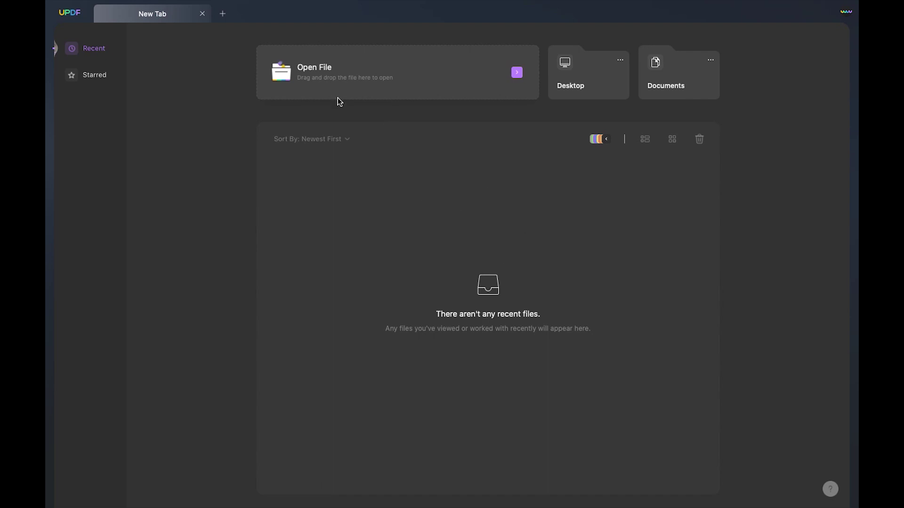
click(516, 72)
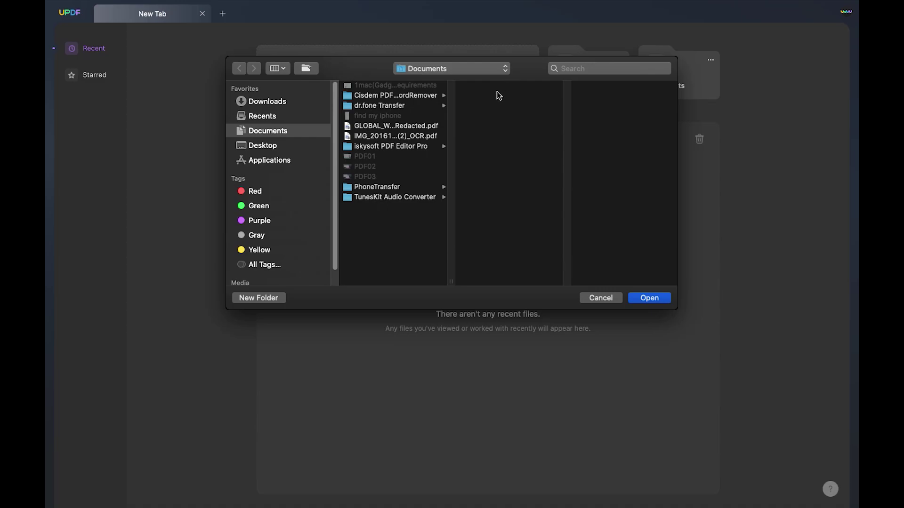
click(263, 146)
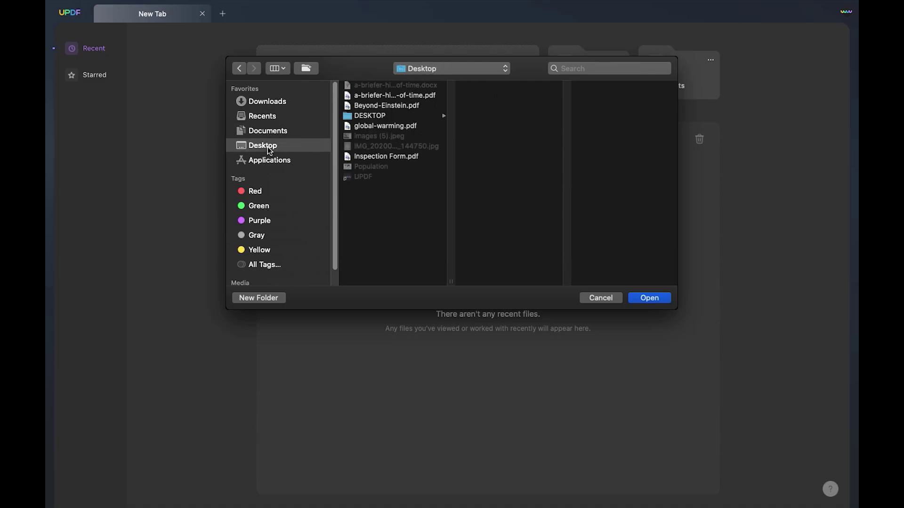
click(386, 105)
click(649, 298)
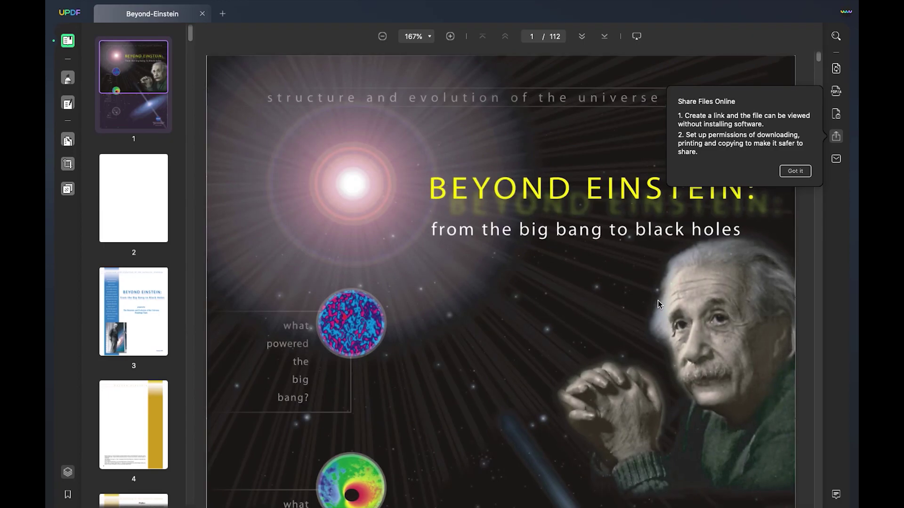
Dismiss the Share Files Online tip and scroll to page 5's Preface
click(798, 172)
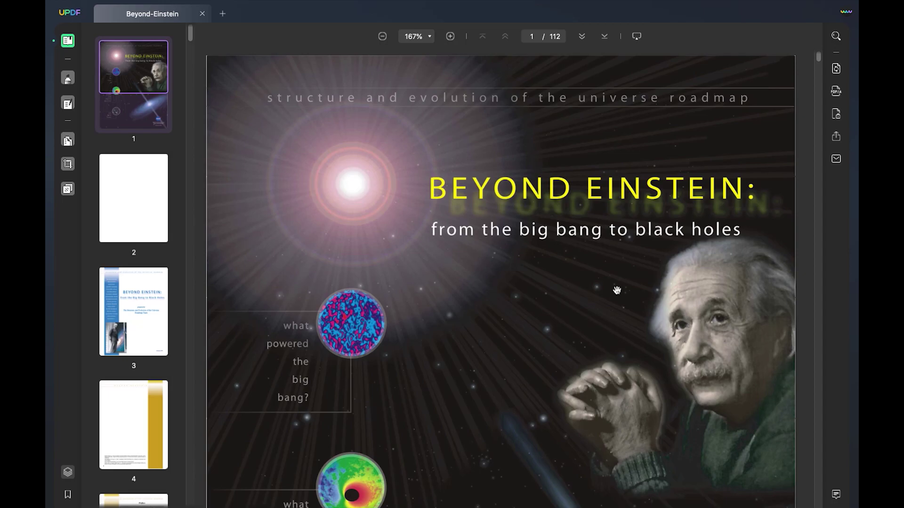
scroll(616, 290, down, 5)
scroll(616, 290, down, 5)
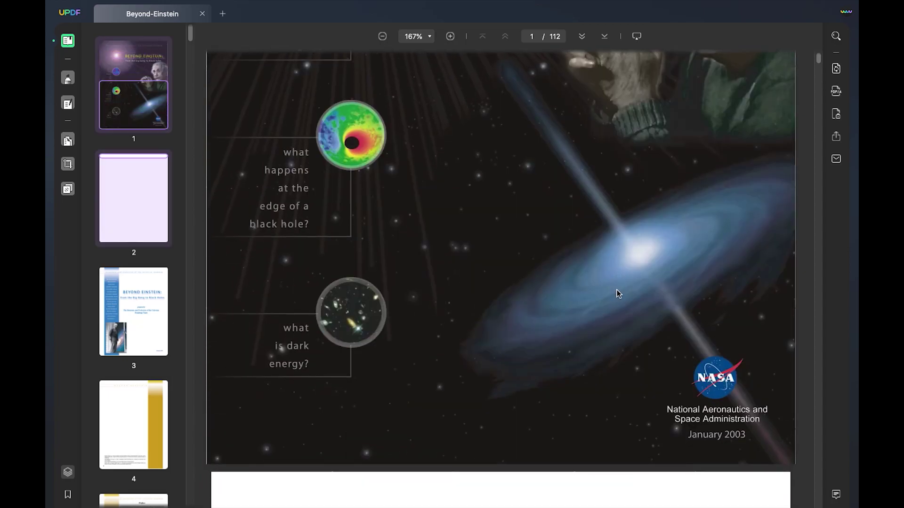
scroll(616, 290, down, 5)
scroll(616, 290, down, 3)
scroll(617, 290, down, 8)
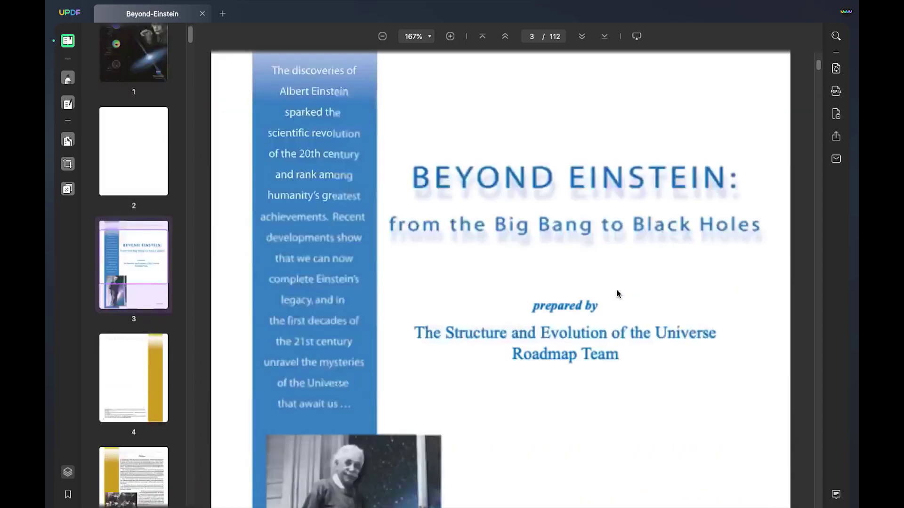
scroll(617, 290, down, 5)
scroll(616, 290, down, 4)
scroll(616, 290, down, 5)
scroll(617, 290, down, 4)
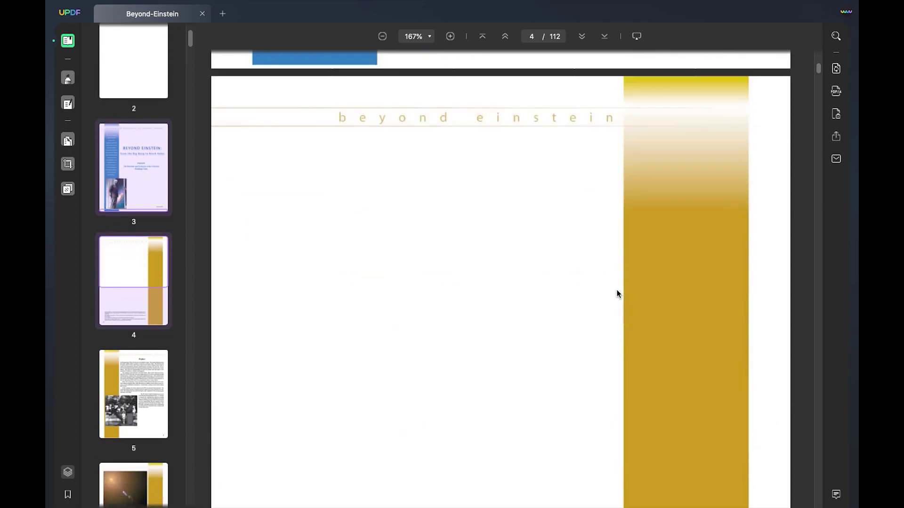
scroll(616, 290, down, 5)
scroll(616, 290, down, 4)
scroll(616, 289, down, 2)
scroll(616, 289, down, 6)
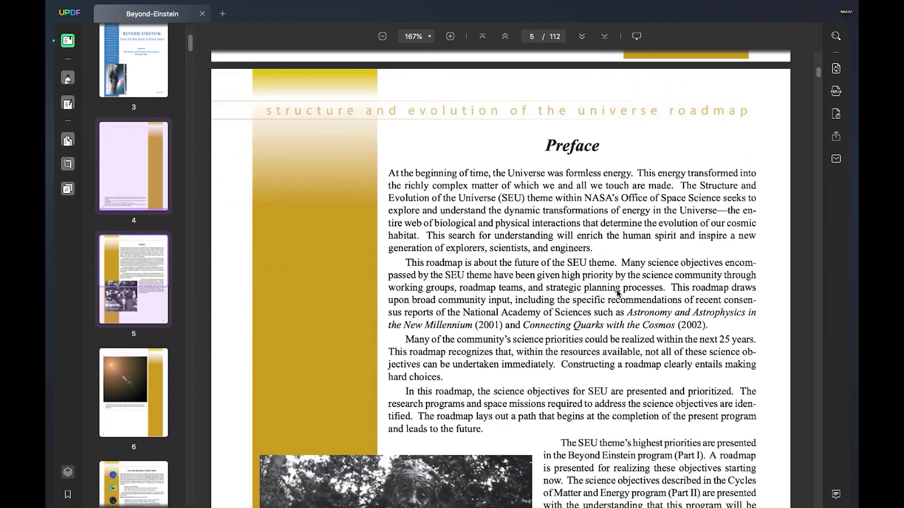
scroll(617, 289, down, 4)
scroll(617, 291, down, 1)
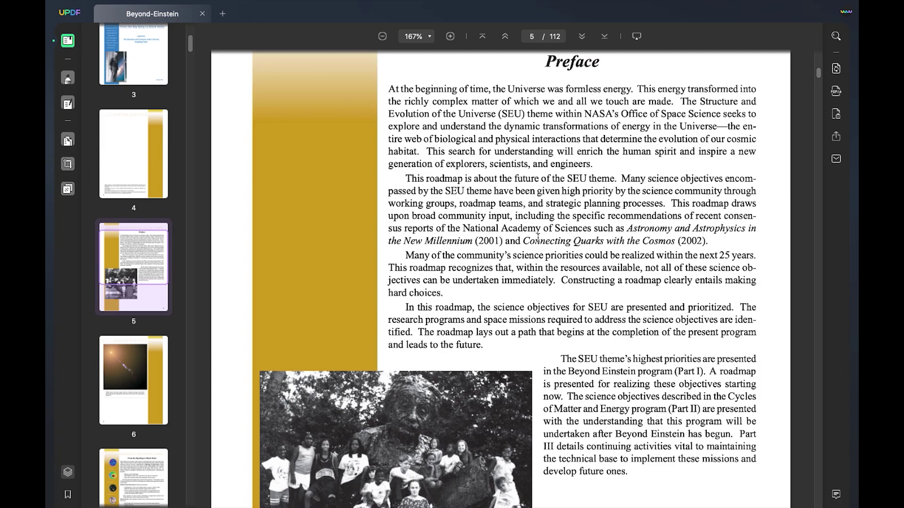
Highlight 'Connecting Quarks' on page 5 and change the highlight from yellow to purple
drag(524, 240, 605, 242)
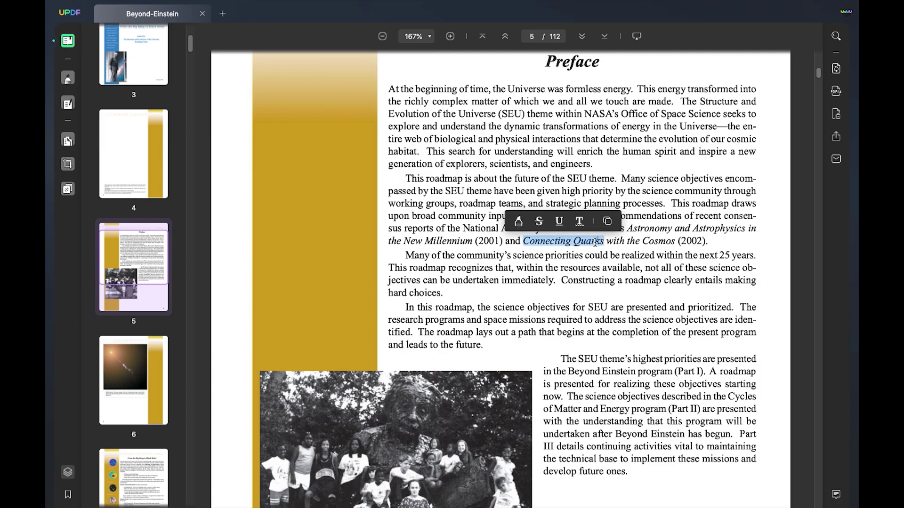
click(519, 222)
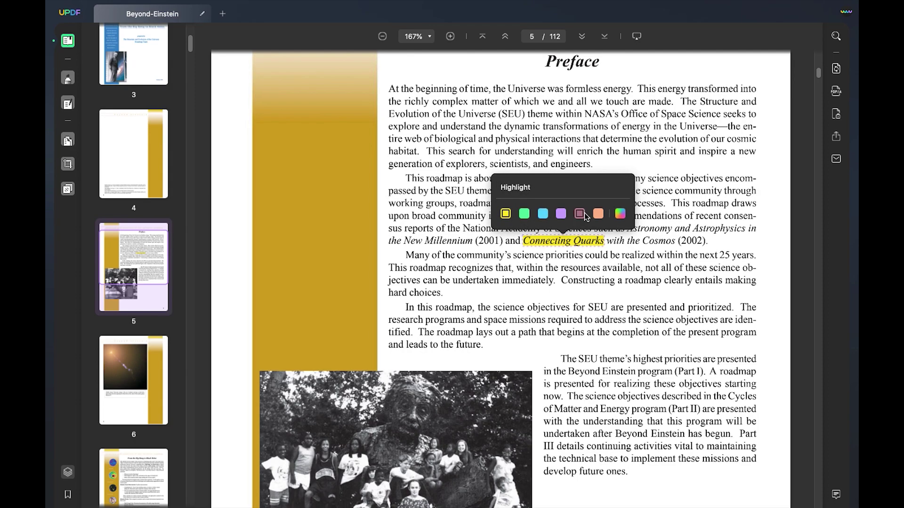
click(560, 215)
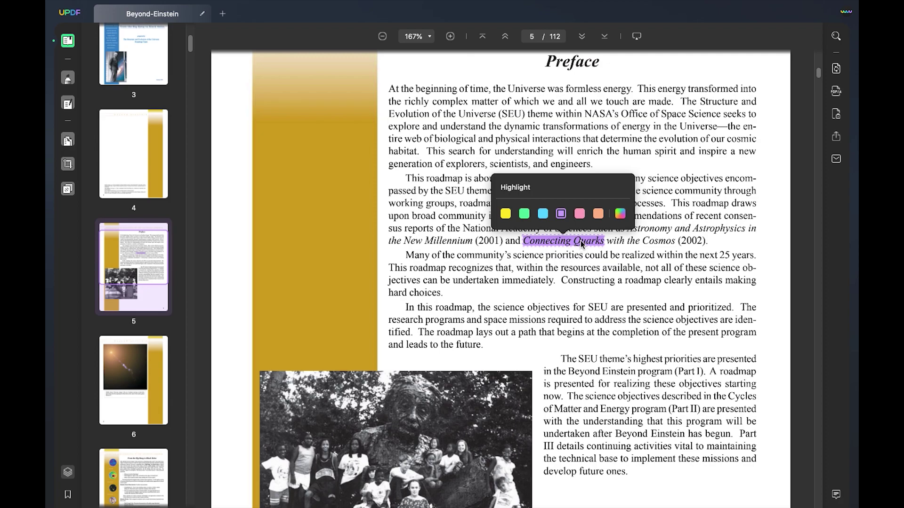
click(581, 260)
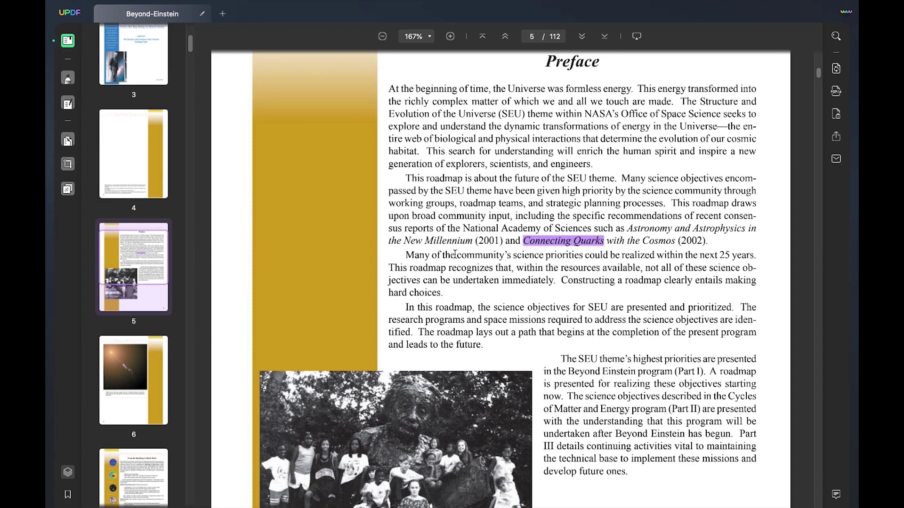
Add a squiggly underline to 'community' in the Preface from the right-click menu
drag(457, 256, 505, 254)
right_click(500, 255)
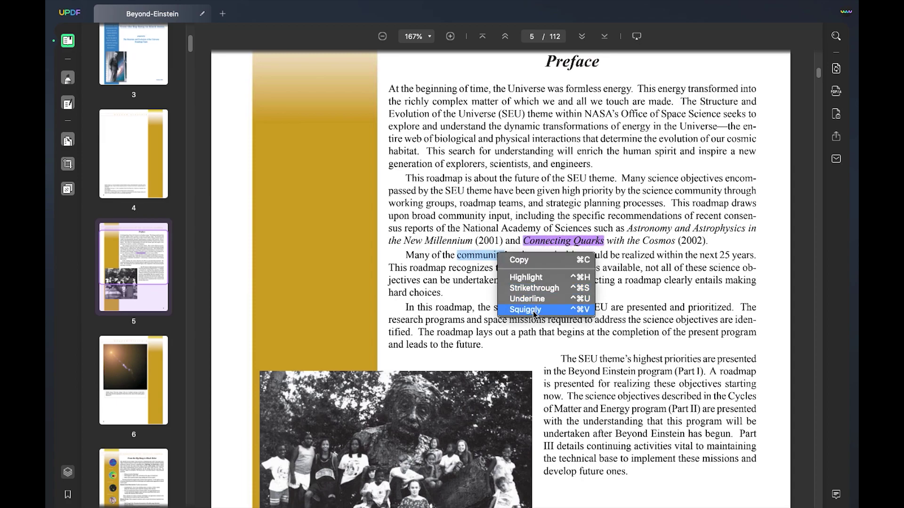
click(534, 309)
click(319, 138)
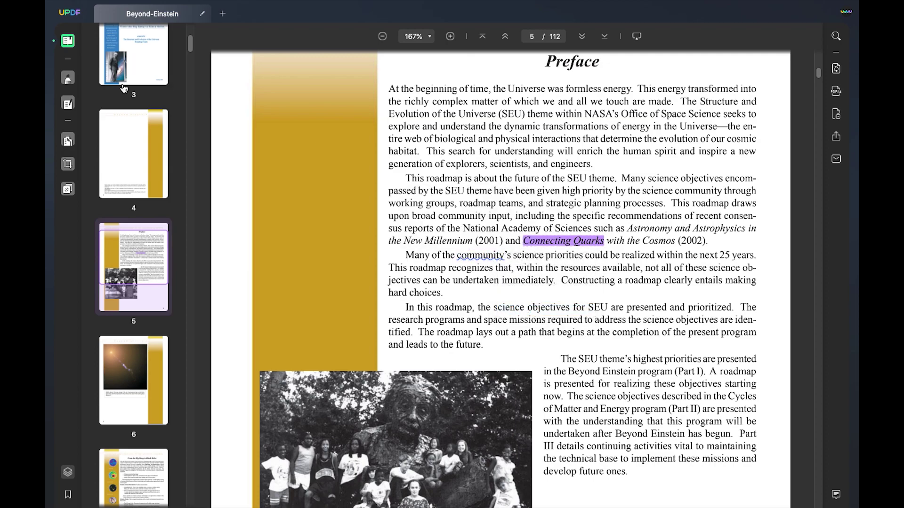
Turn the squiggly mark on 'community' orange through its note, then return to Reader mode
click(68, 78)
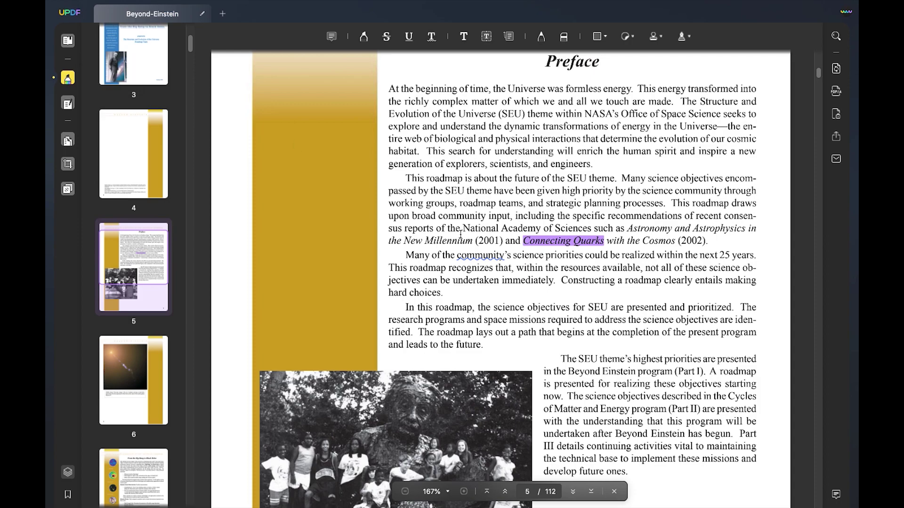
right_click(481, 260)
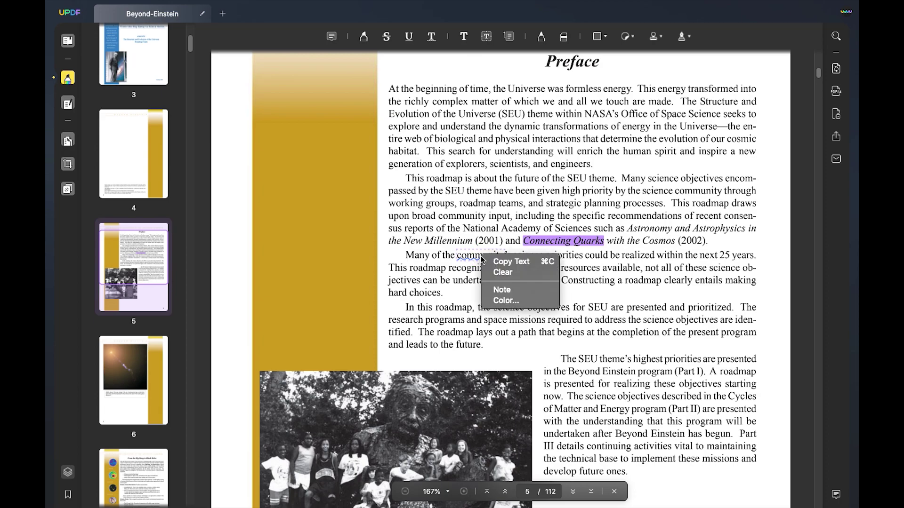
click(501, 290)
text(define)
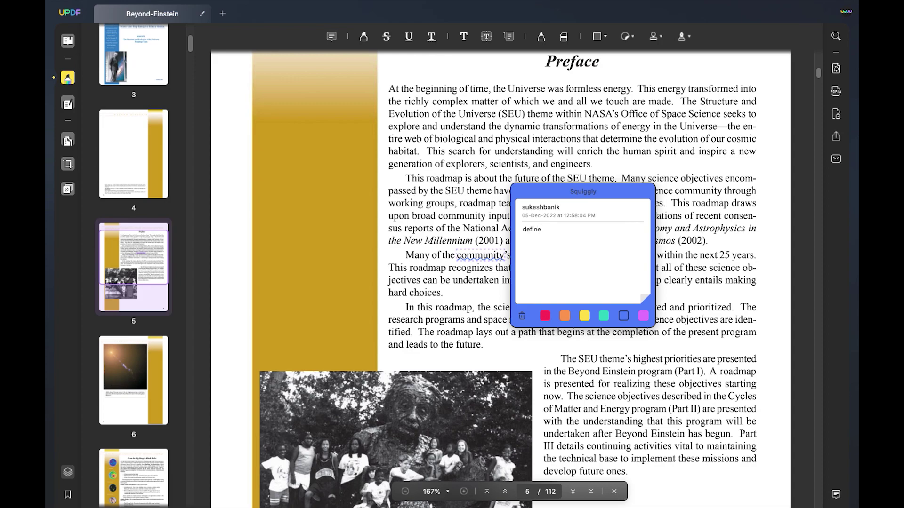
click(564, 316)
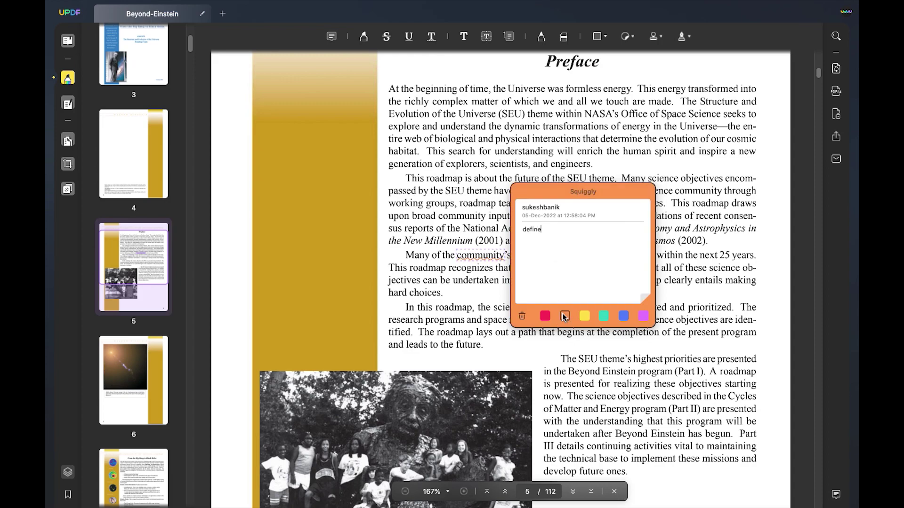
click(611, 358)
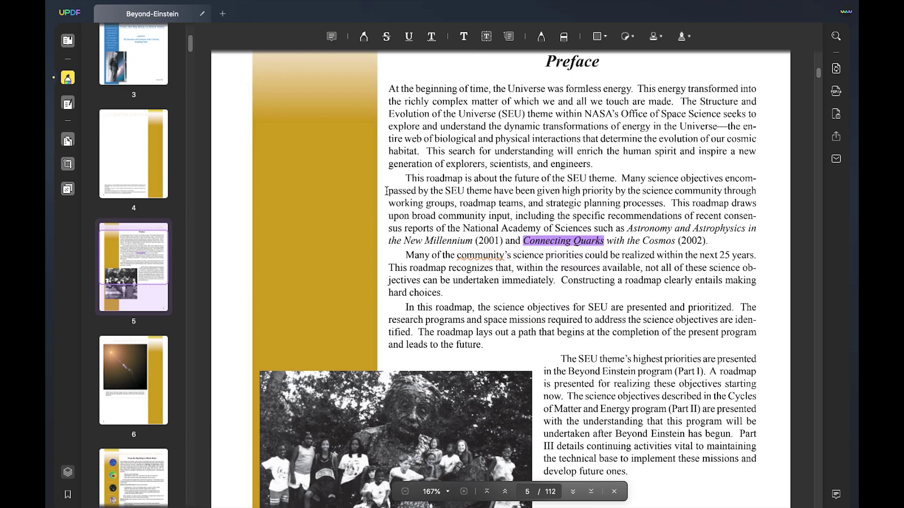
click(69, 40)
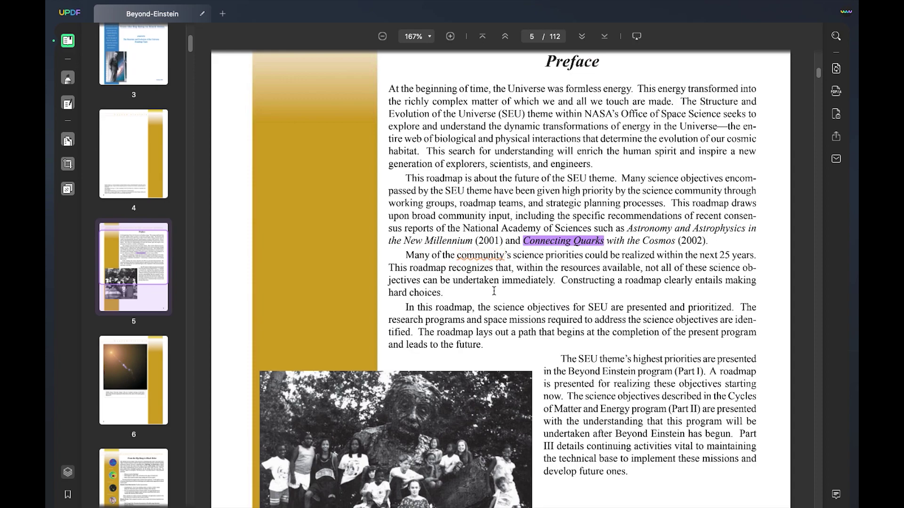
Scroll forward to page 14's 'What Powered the Big Bang?' illustration
click(68, 77)
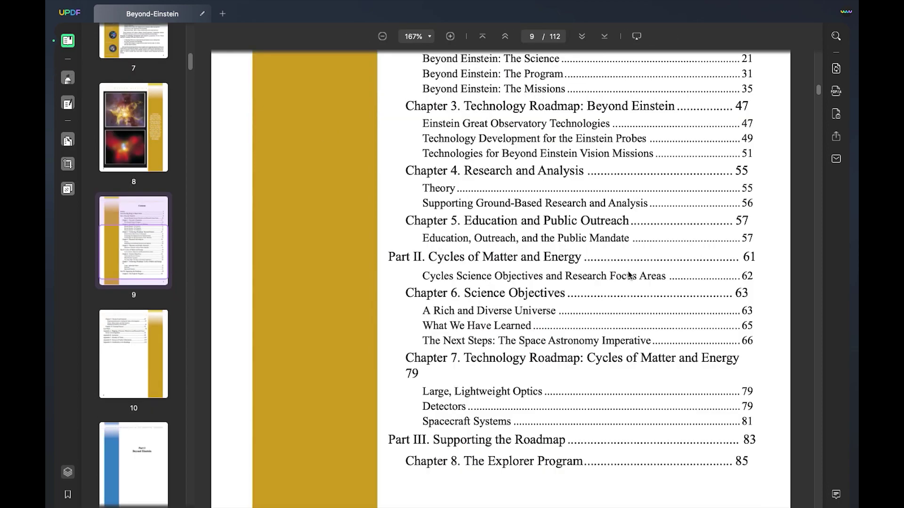
scroll(628, 271, down, 10)
scroll(628, 272, down, 5)
scroll(627, 272, down, 5)
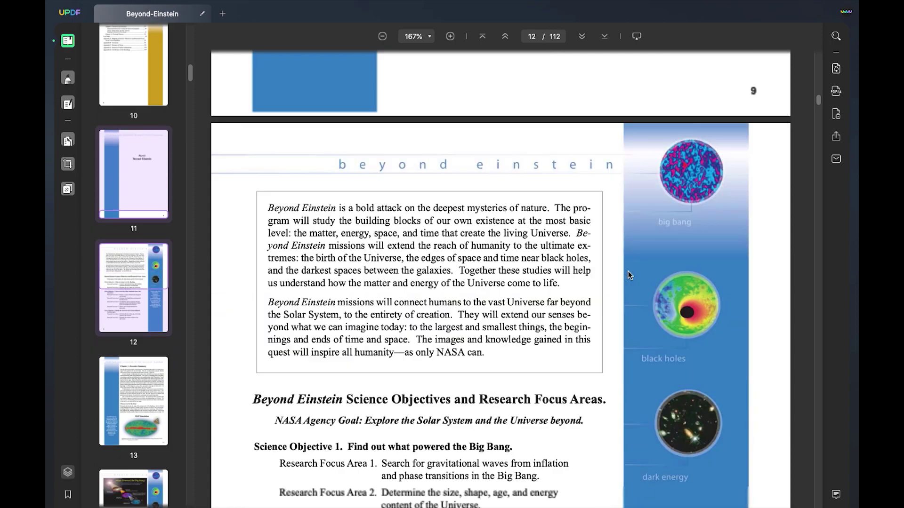
scroll(628, 272, down, 5)
scroll(627, 271, down, 5)
scroll(628, 271, down, 8)
scroll(627, 271, down, 6)
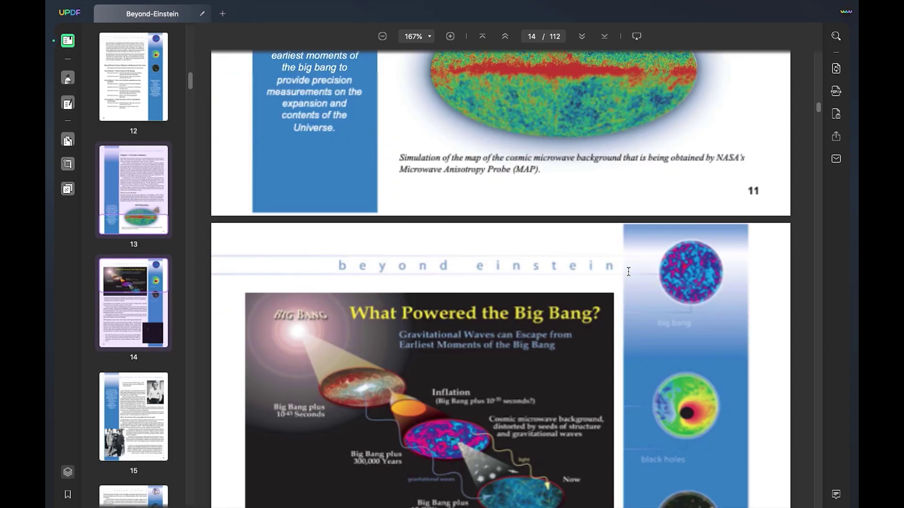
scroll(628, 271, down, 6)
scroll(628, 271, down, 2)
scroll(628, 271, up, 3)
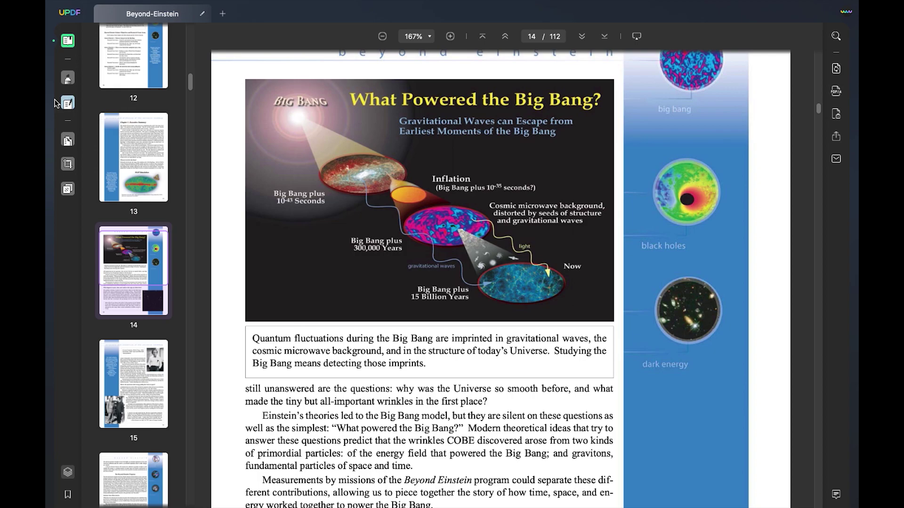
Turn on Edit PDF mode for page 14 and choose image editing
click(68, 103)
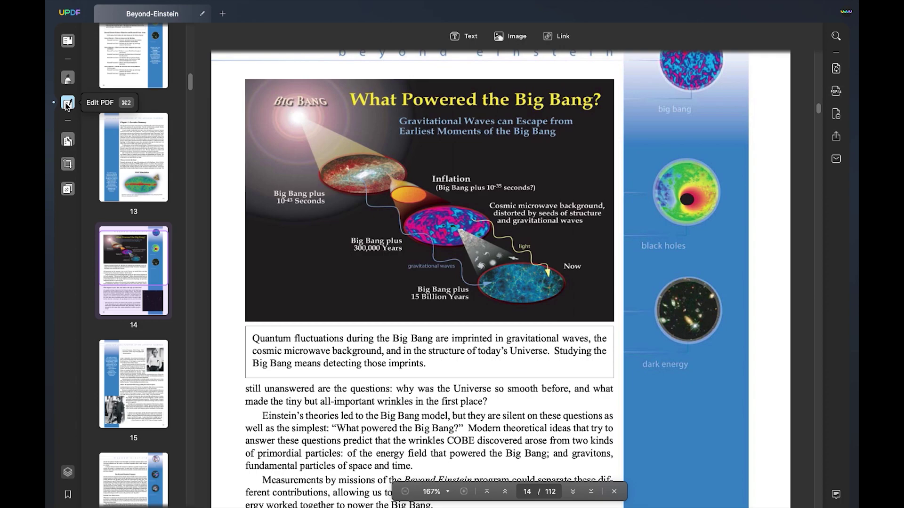
click(513, 38)
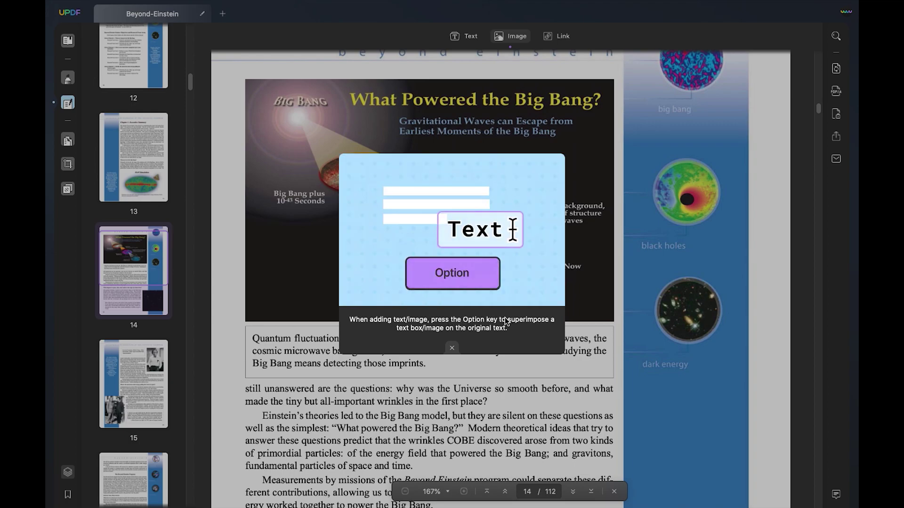
Swap page 14's Big Bang illustration for the Population Growth Rate world map
click(453, 349)
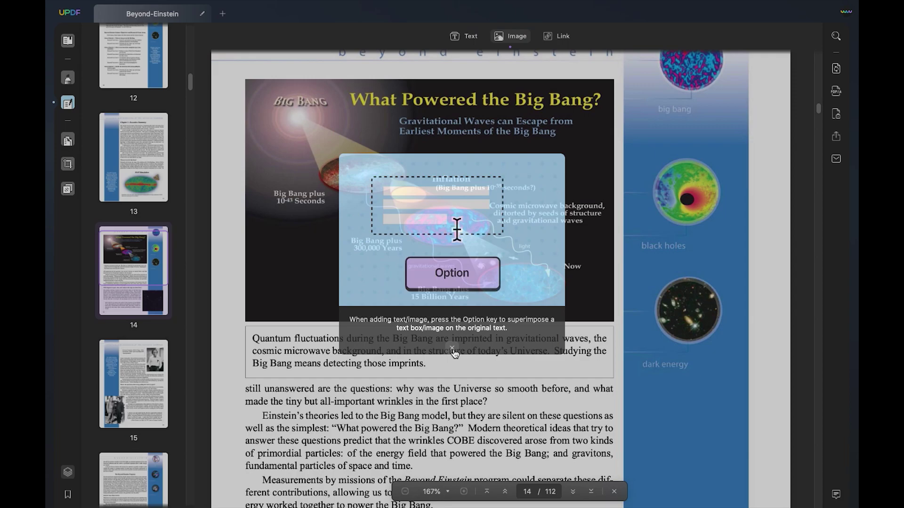
click(450, 209)
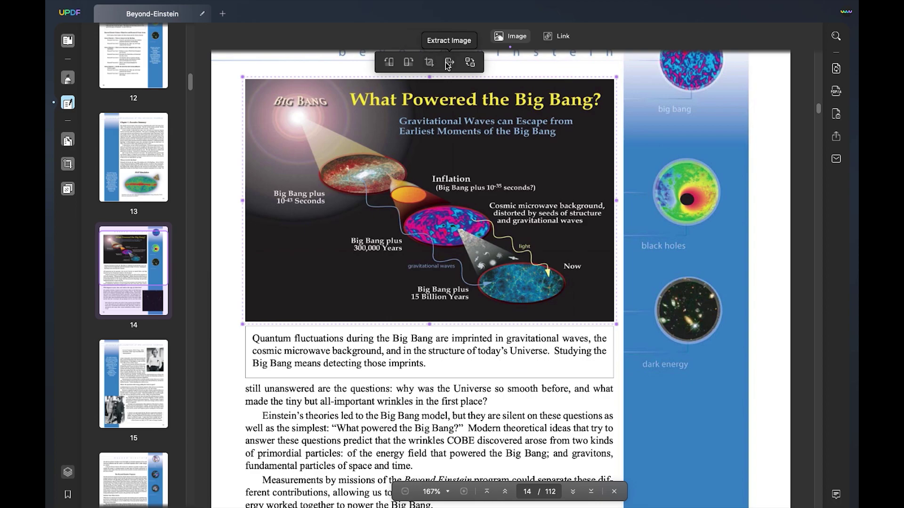
click(470, 64)
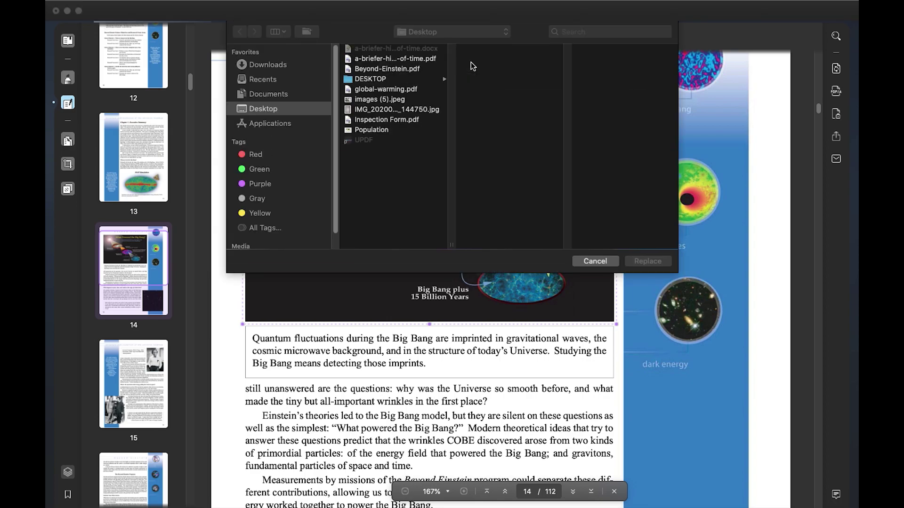
click(660, 263)
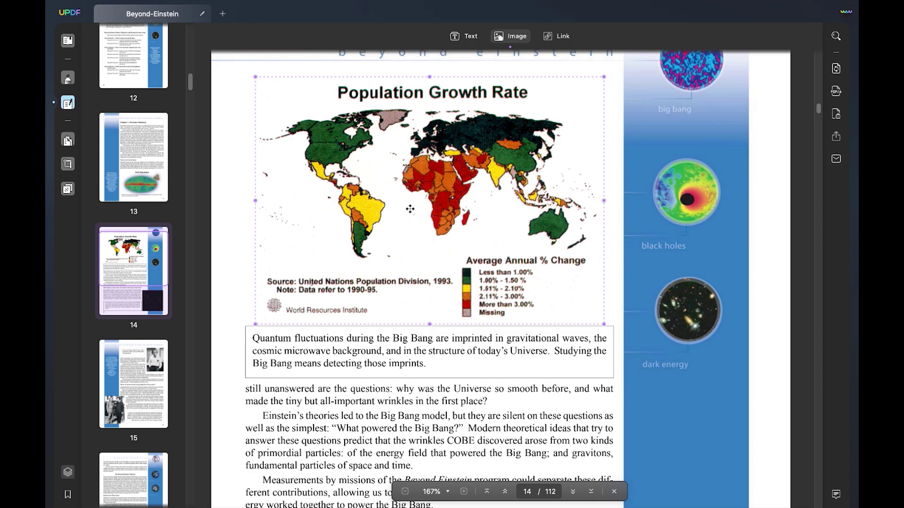
click(226, 190)
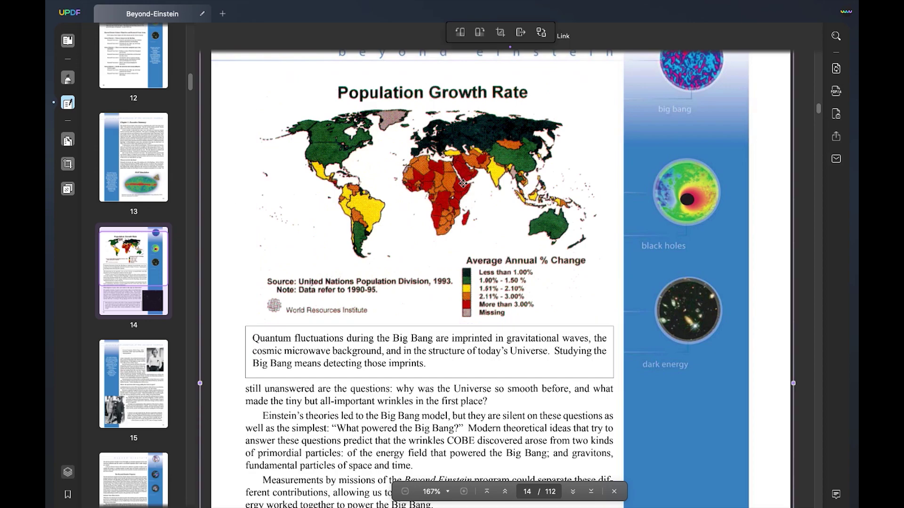
Set the link appearance to Visible Rectangle in the link settings
click(599, 39)
click(562, 40)
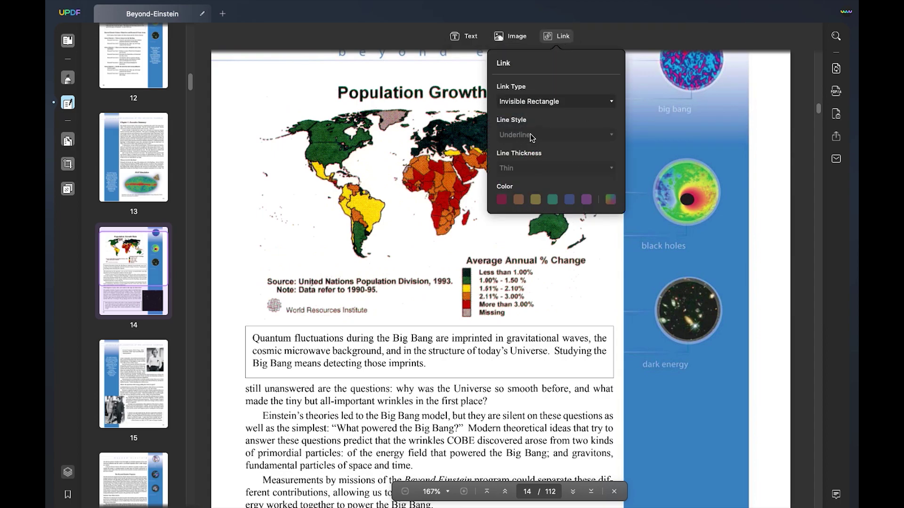
click(540, 101)
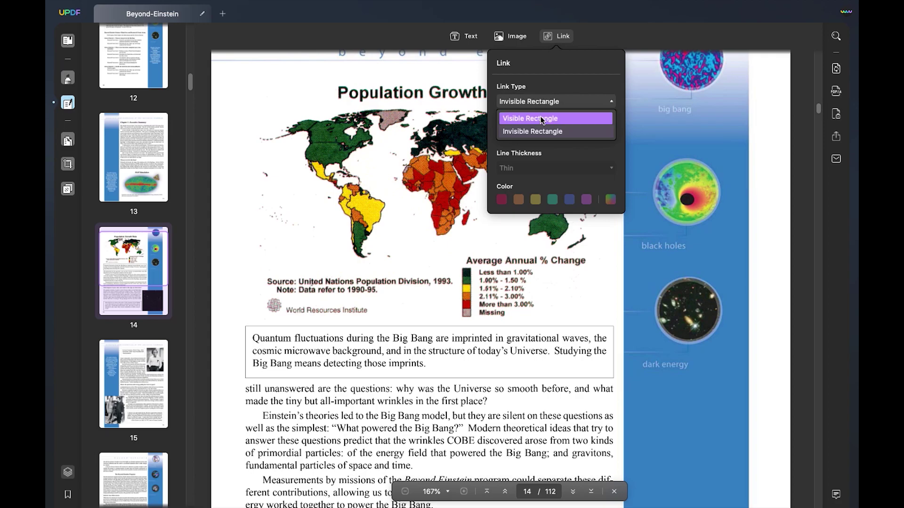
click(541, 117)
click(558, 263)
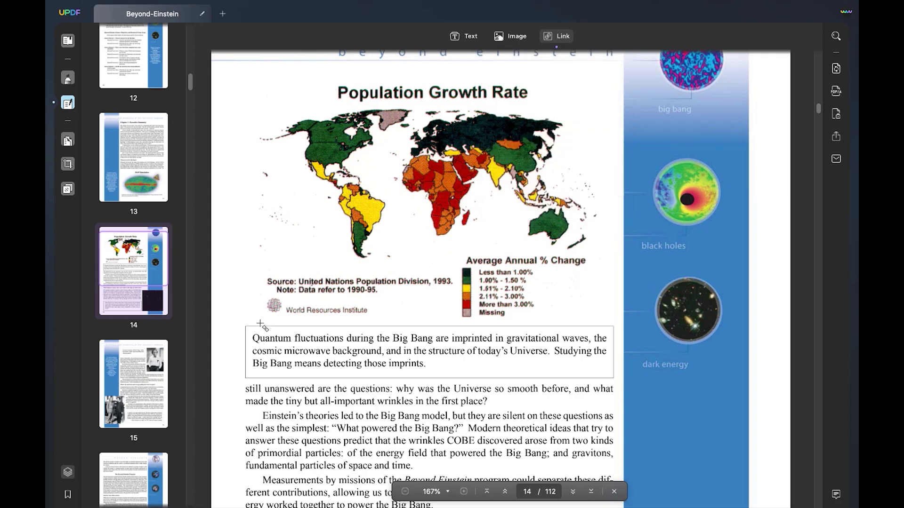
drag(252, 332, 335, 345)
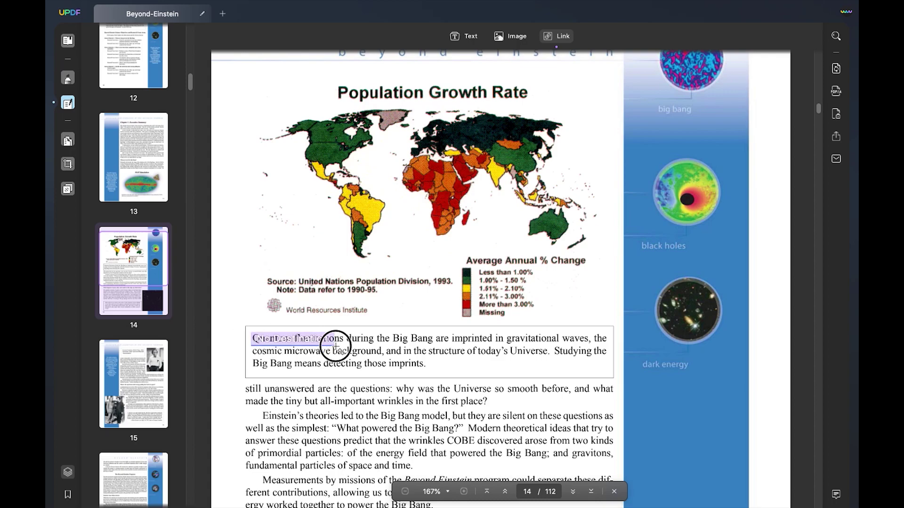
drag(336, 345, 346, 344)
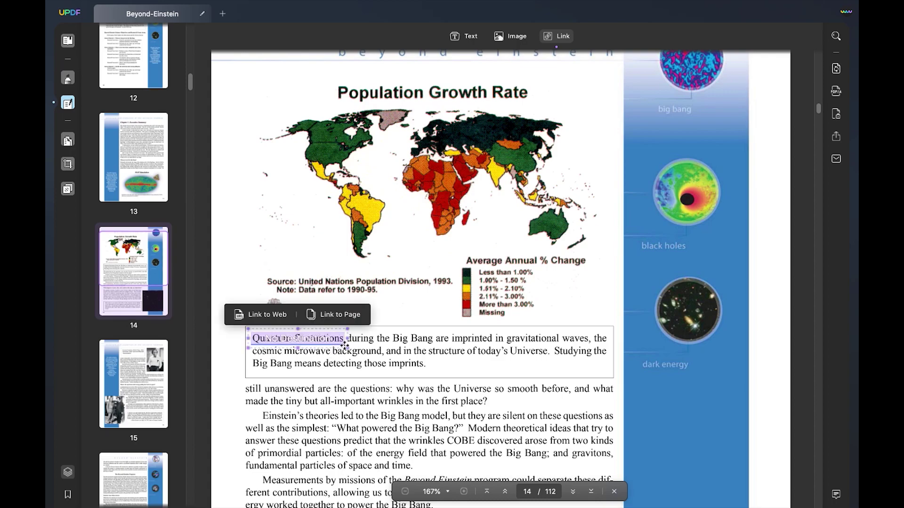
click(267, 314)
text(www.physics.com)
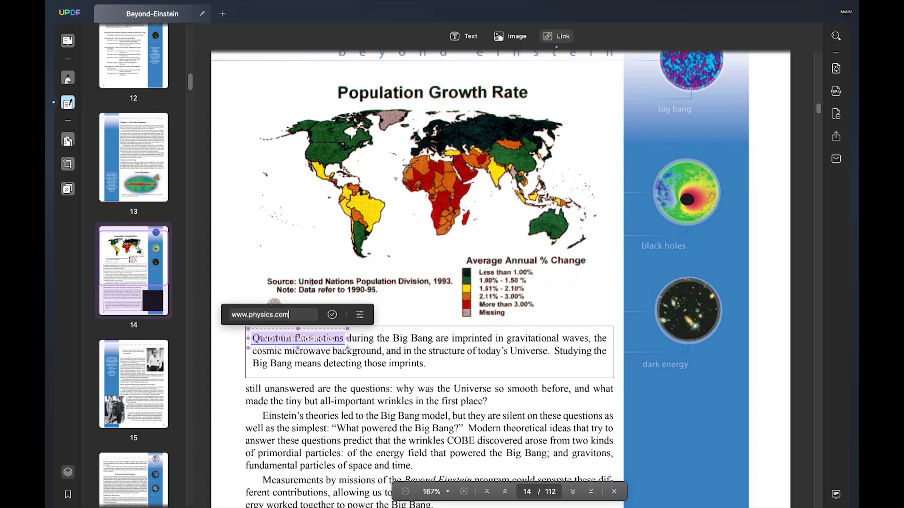
click(331, 315)
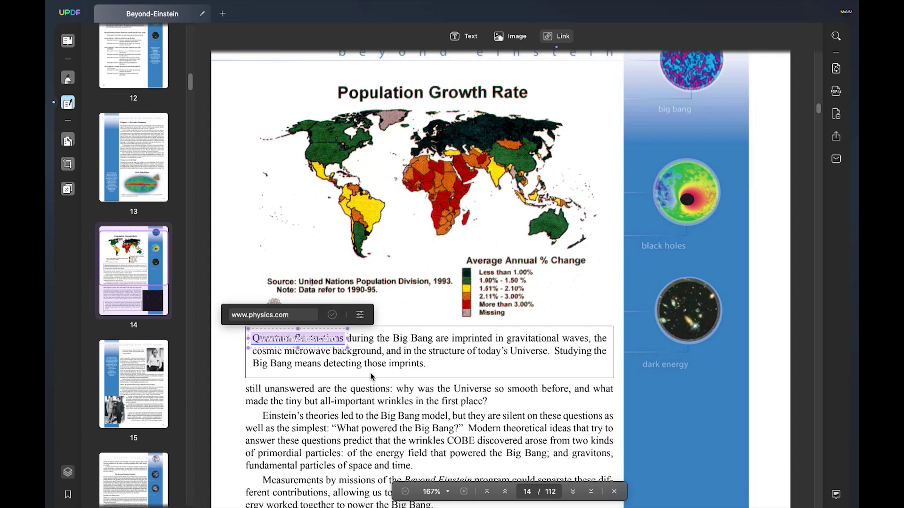
drag(336, 386, 422, 405)
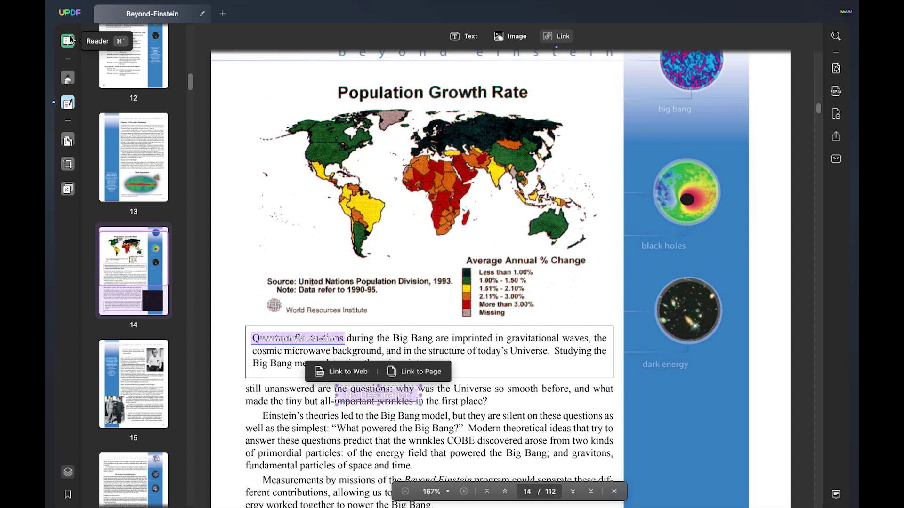
click(68, 40)
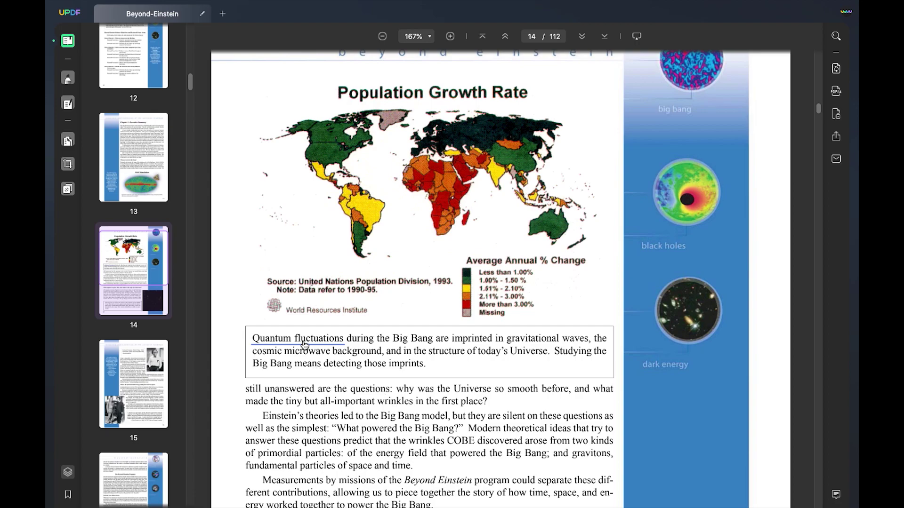
click(305, 343)
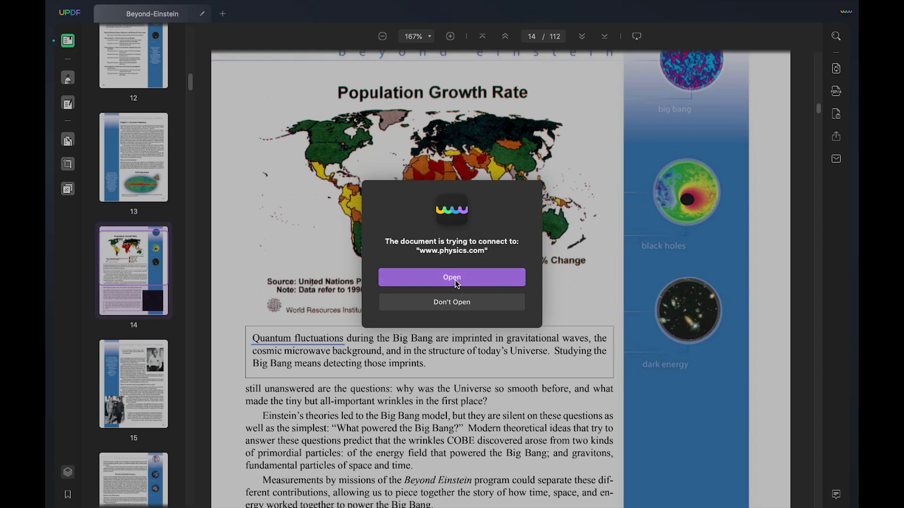
click(451, 301)
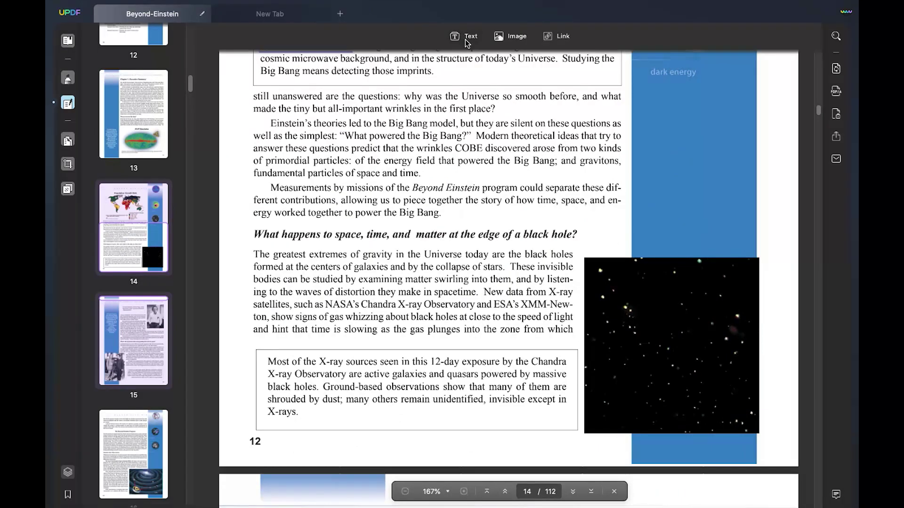
Remove the extra space and select 'if there is no' in page 14's black-hole heading
click(466, 39)
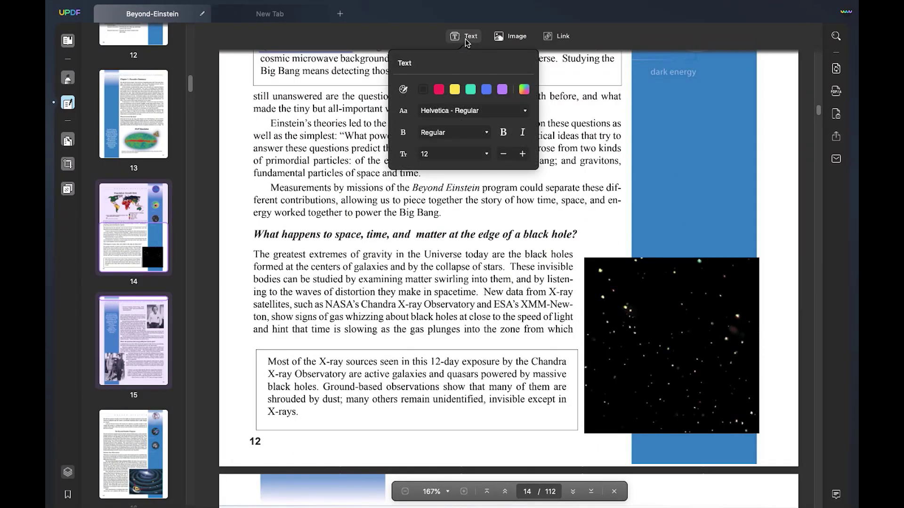
click(345, 124)
text(Hi ther)
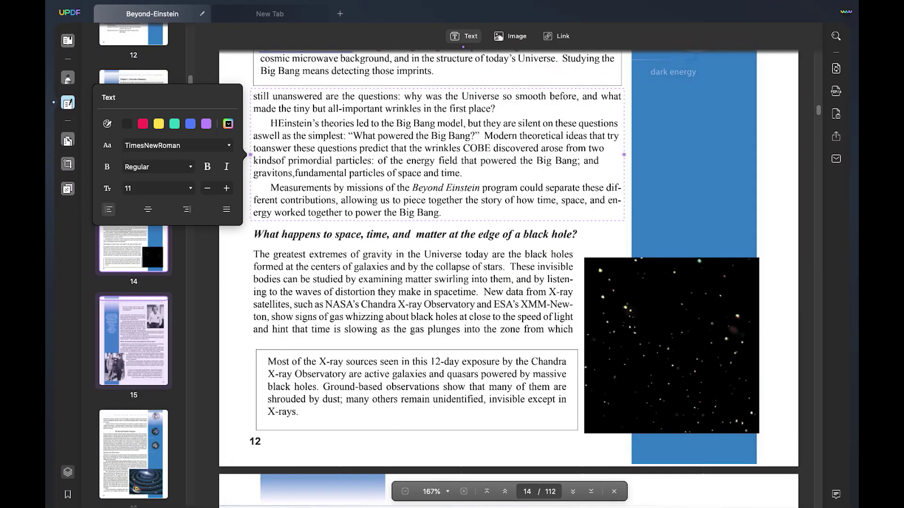
text(e)
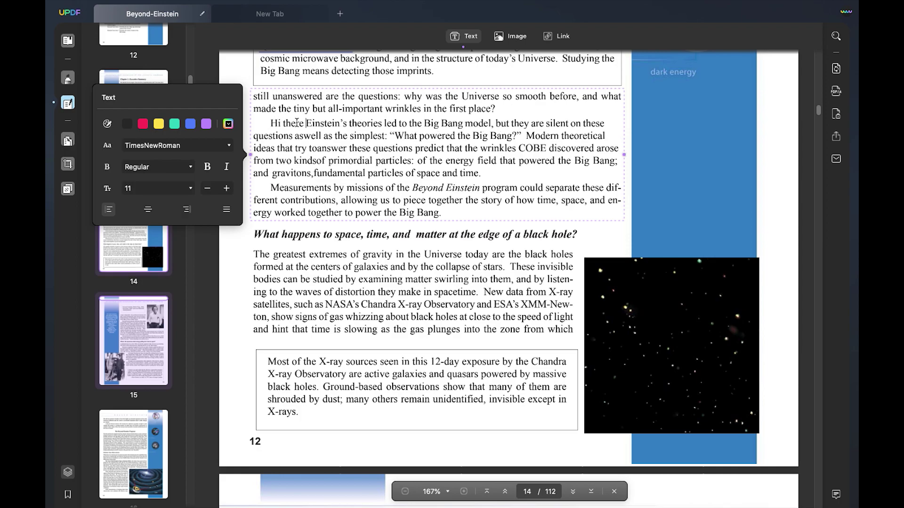
click(322, 235)
text(if the )
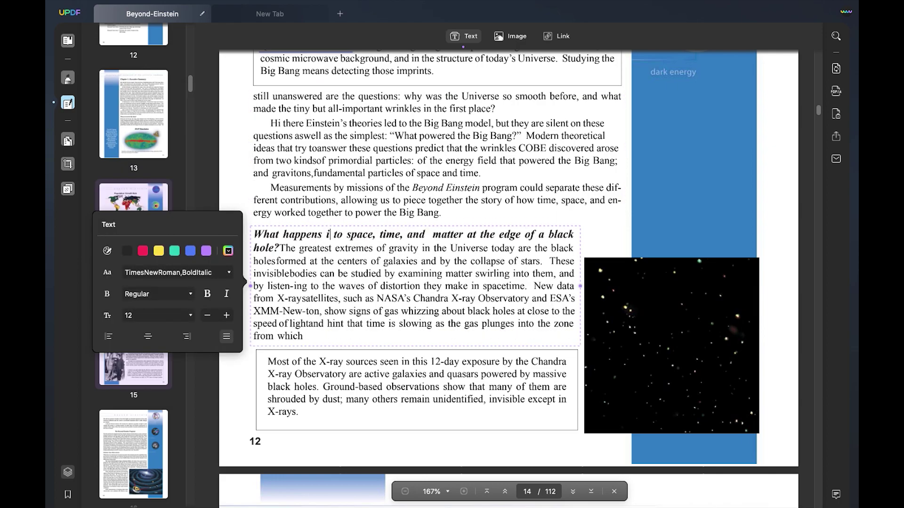
text(re is no)
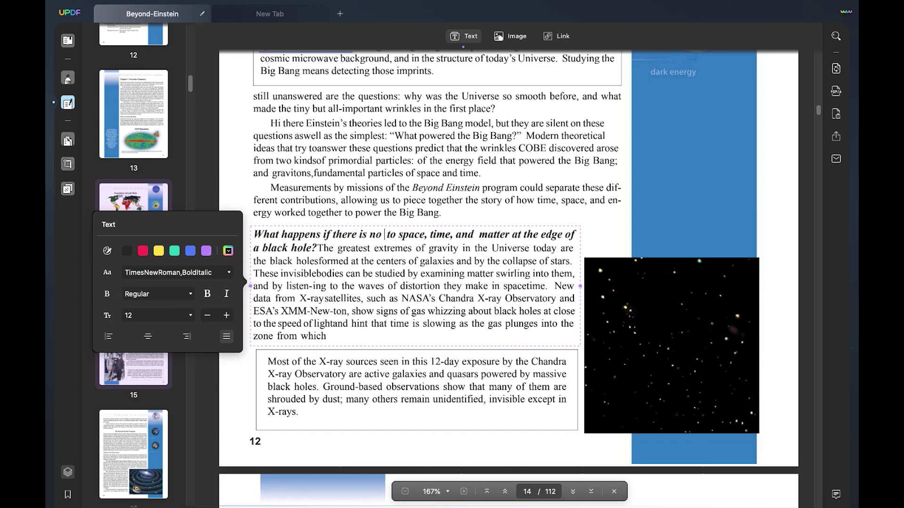
key(BackSpace)
drag(323, 234, 382, 234)
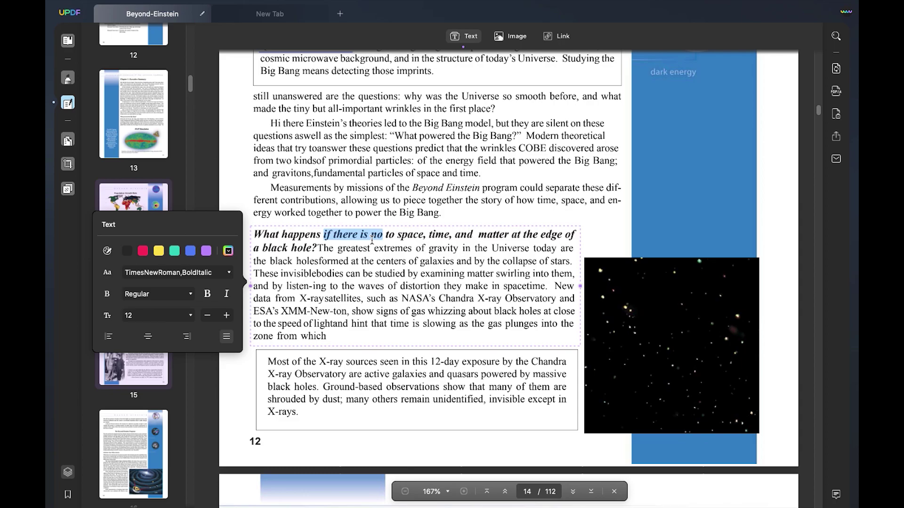
Style 'if there is no' as size 20, yellow, bold Arial Black
click(183, 315)
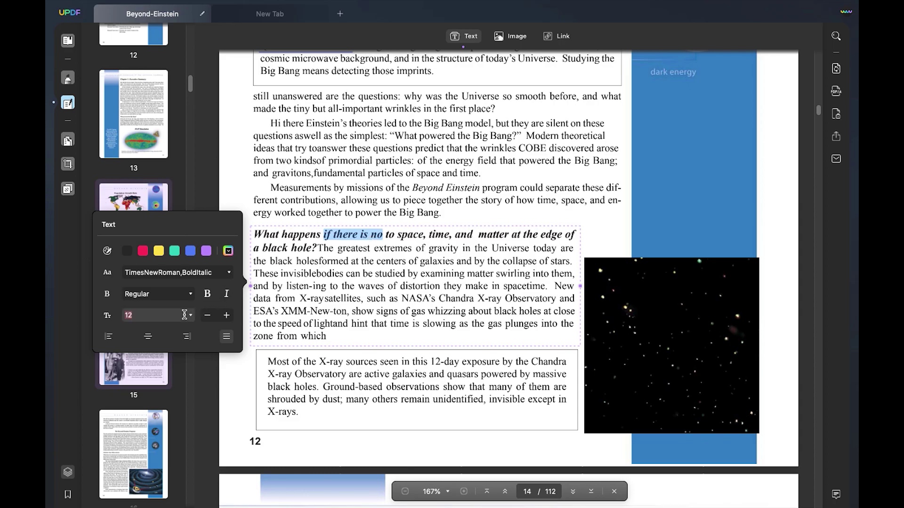
click(191, 315)
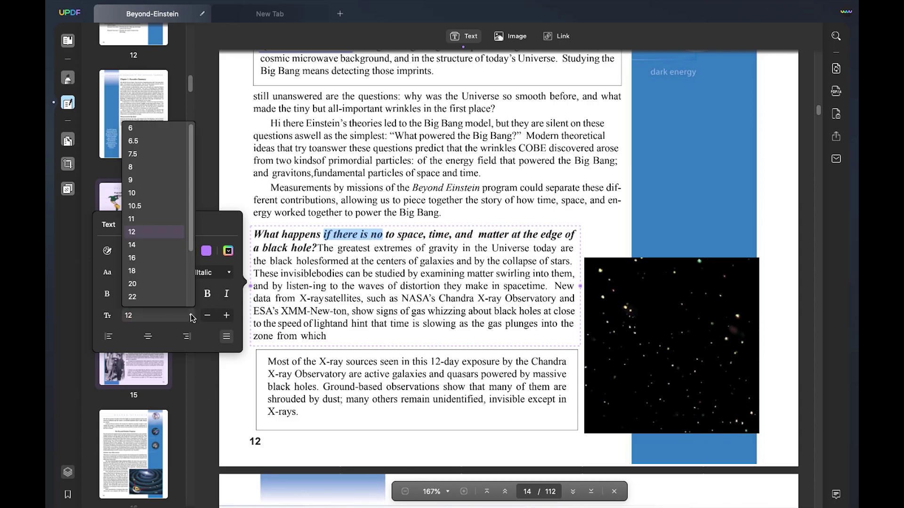
click(151, 288)
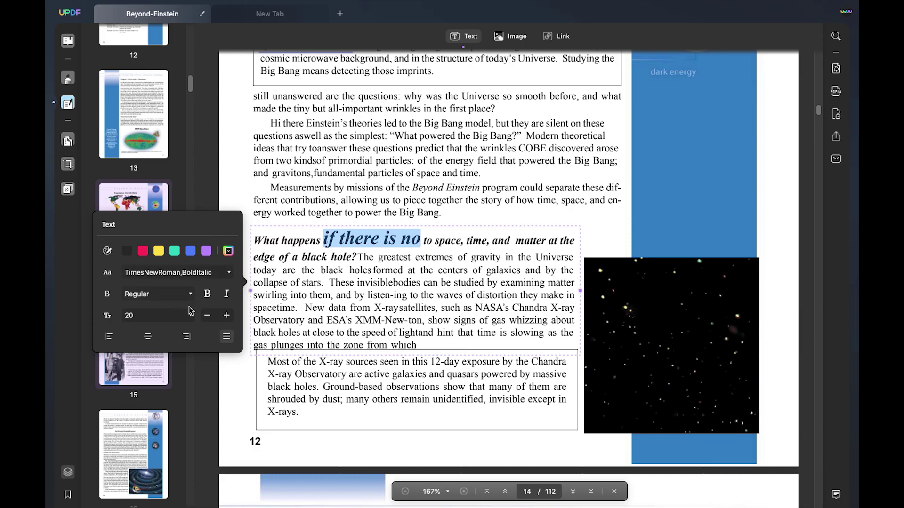
click(159, 251)
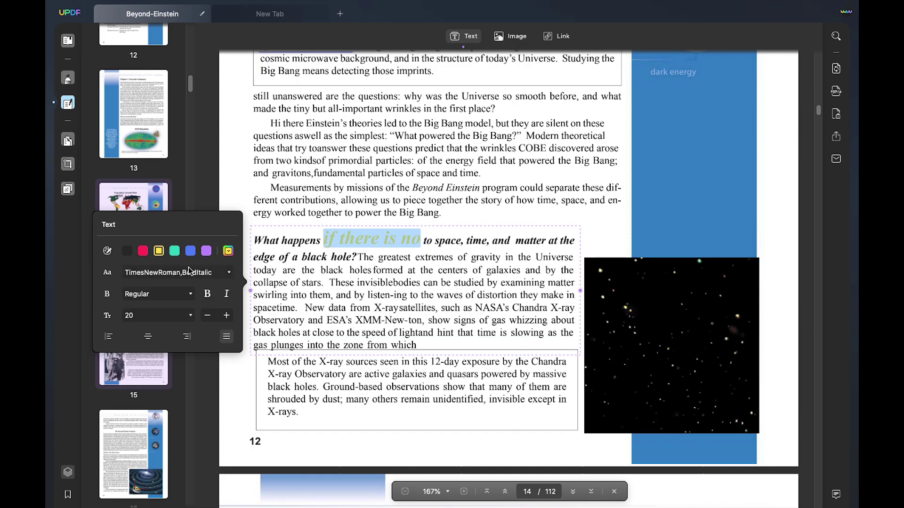
click(227, 275)
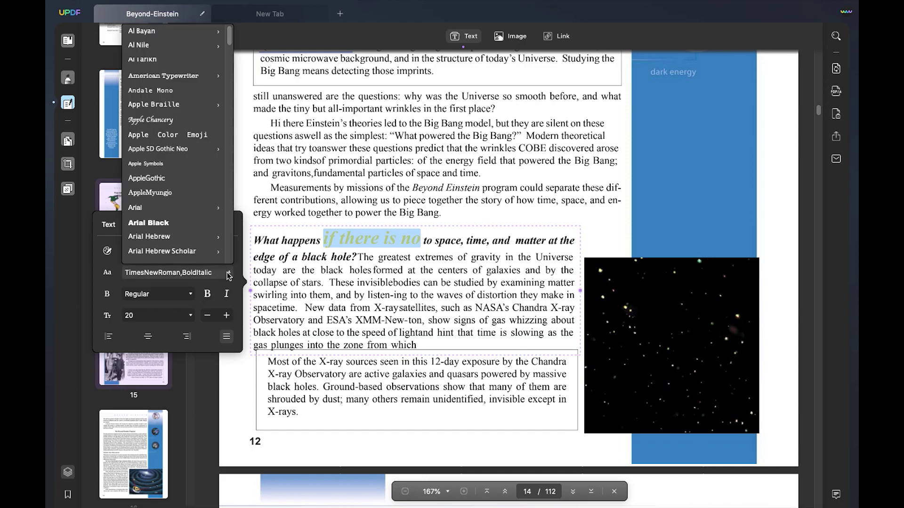
click(150, 224)
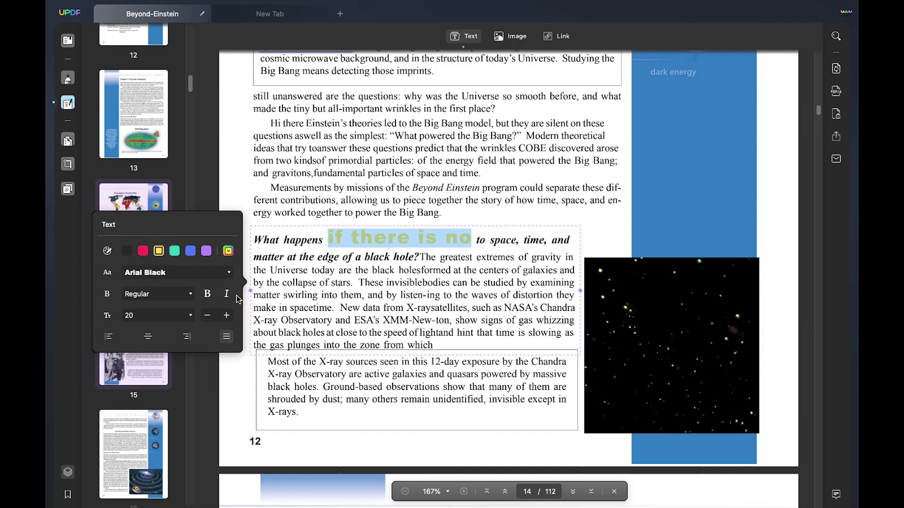
click(208, 294)
click(401, 294)
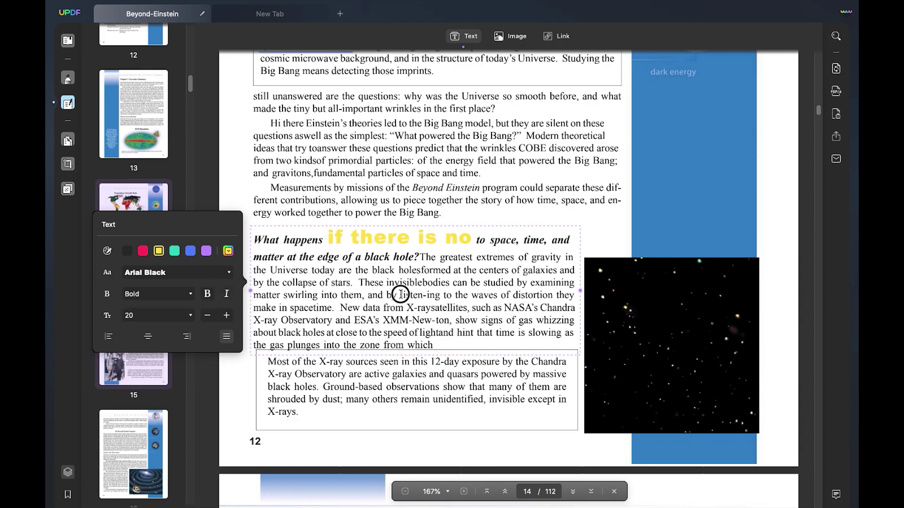
click(397, 281)
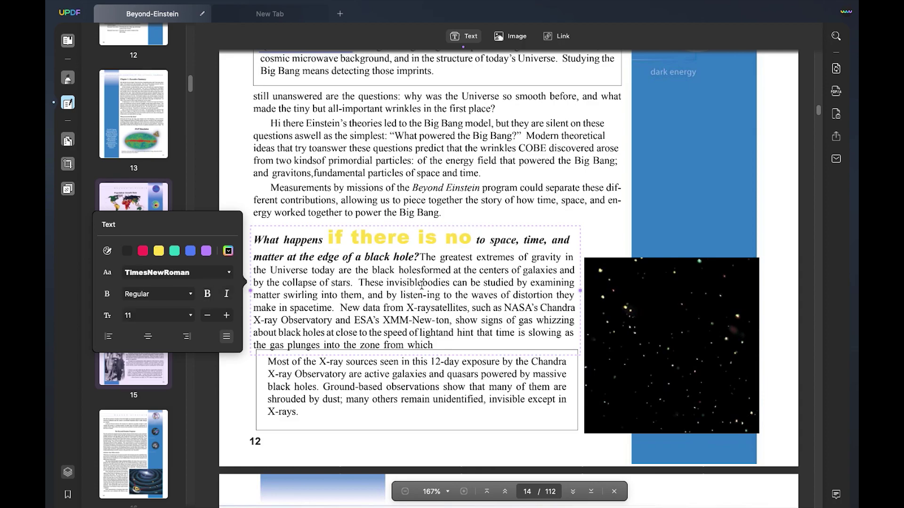
Undo the trial characters typed near 'Big Bang' and exit text editing
click(401, 212)
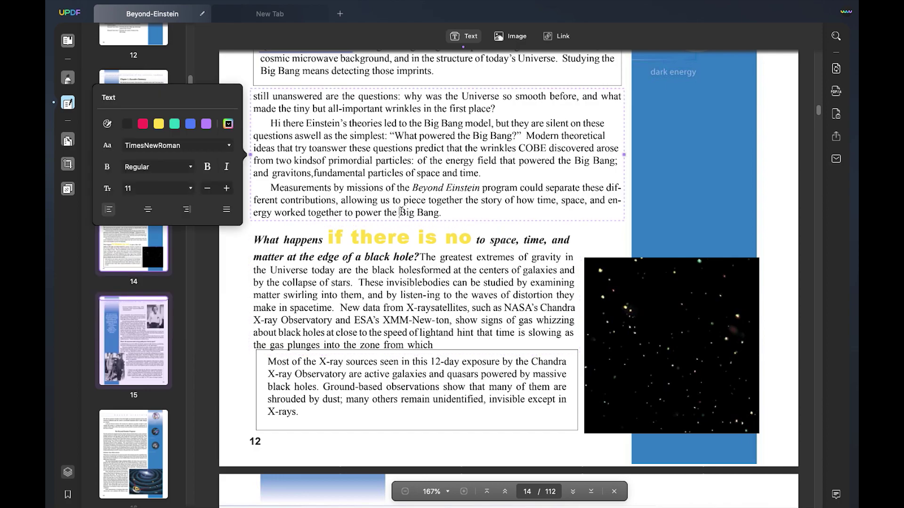
text(hello the)
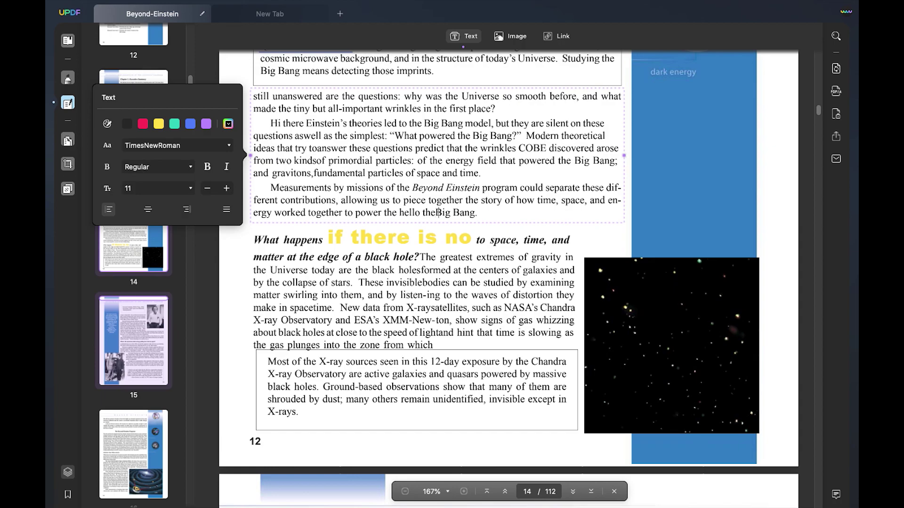
key(ctrl+z)
text(hello th)
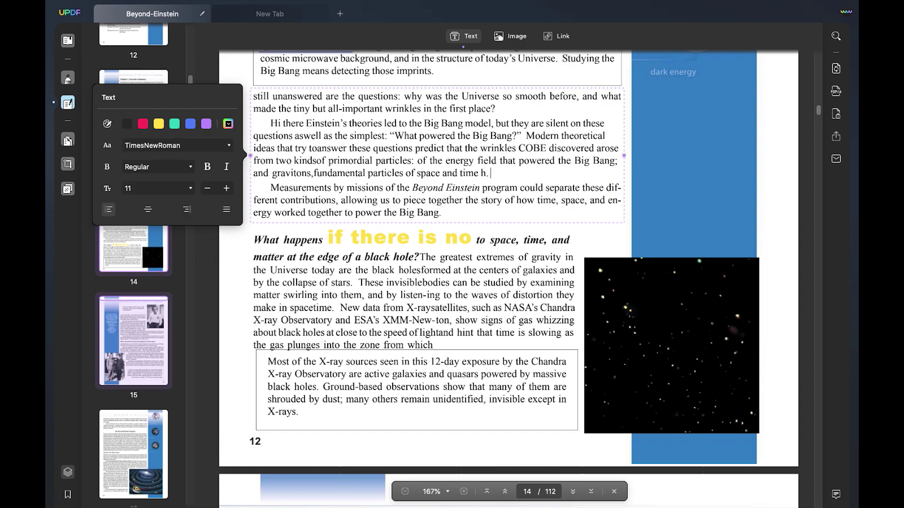
text(ere this is sukes)
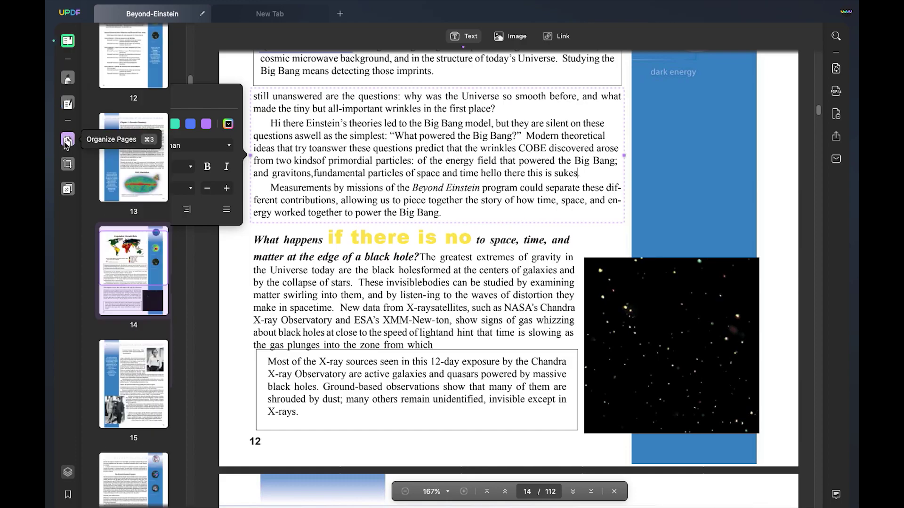
click(68, 141)
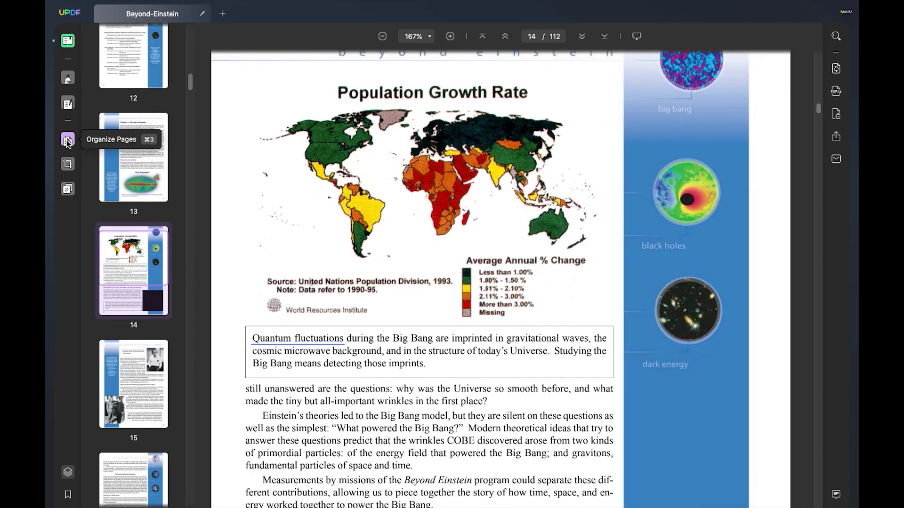
Move page 46 in front of page 45 in Organize Pages, cancelling an Extract attempt
click(67, 141)
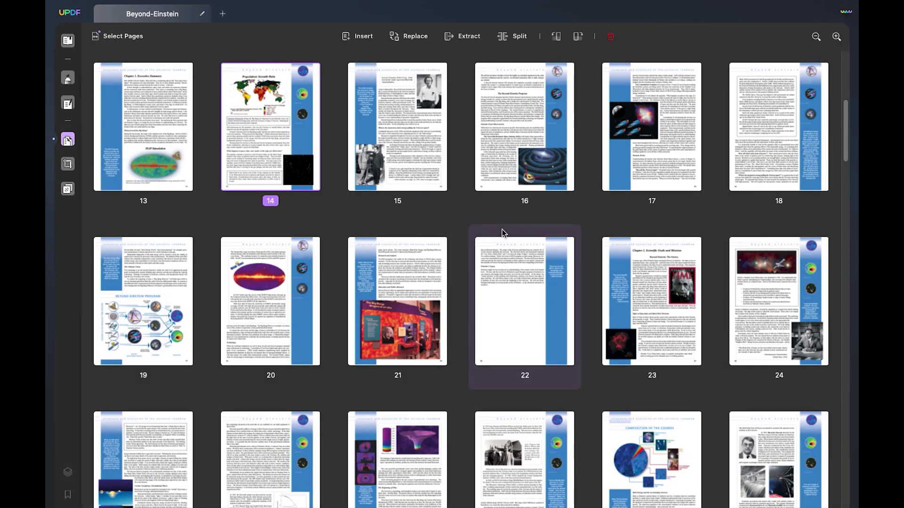
scroll(502, 230, down, 1)
scroll(502, 229, down, 3)
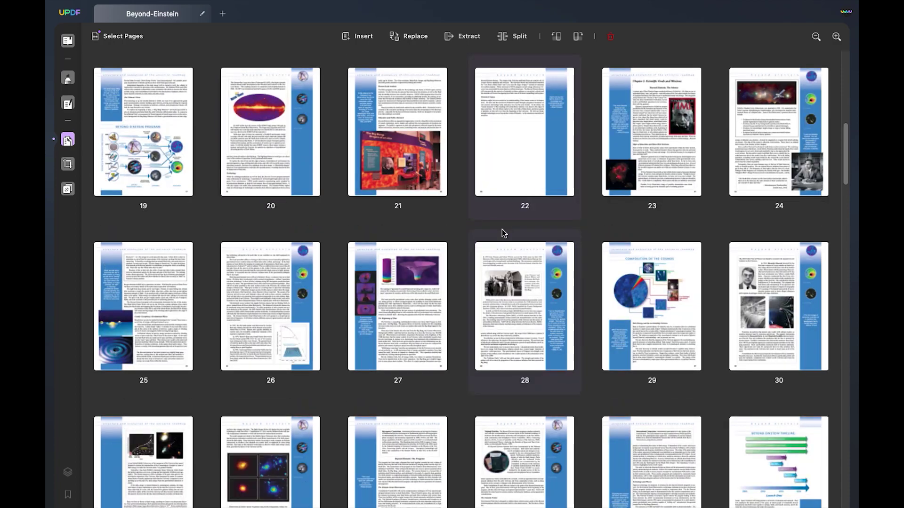
scroll(502, 230, down, 3)
scroll(503, 230, down, 6)
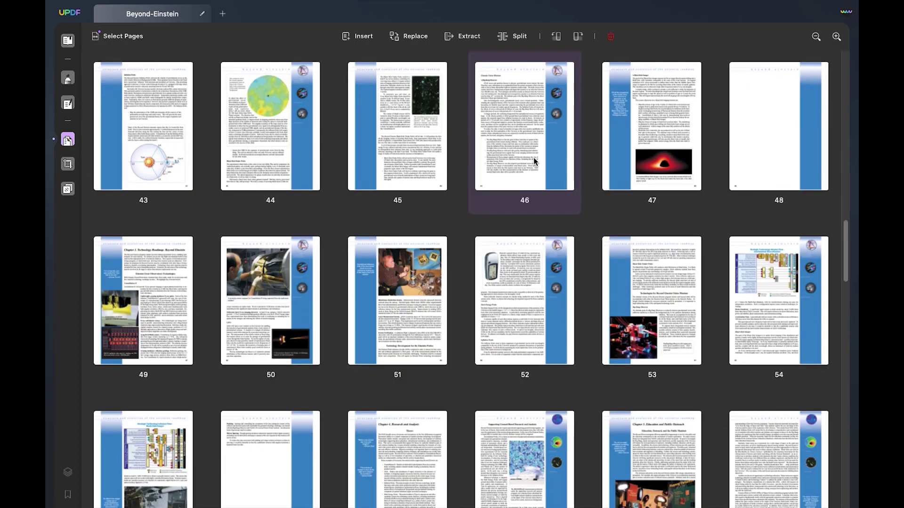
drag(524, 150, 339, 150)
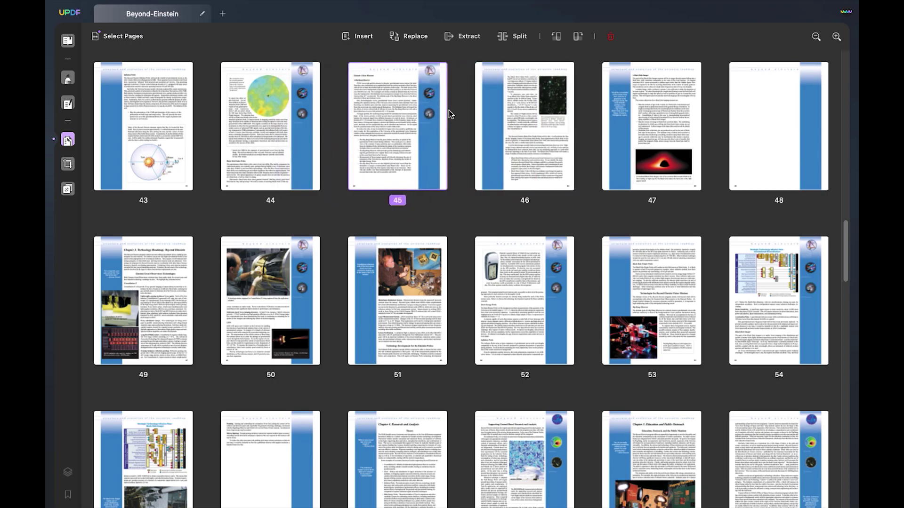
click(452, 36)
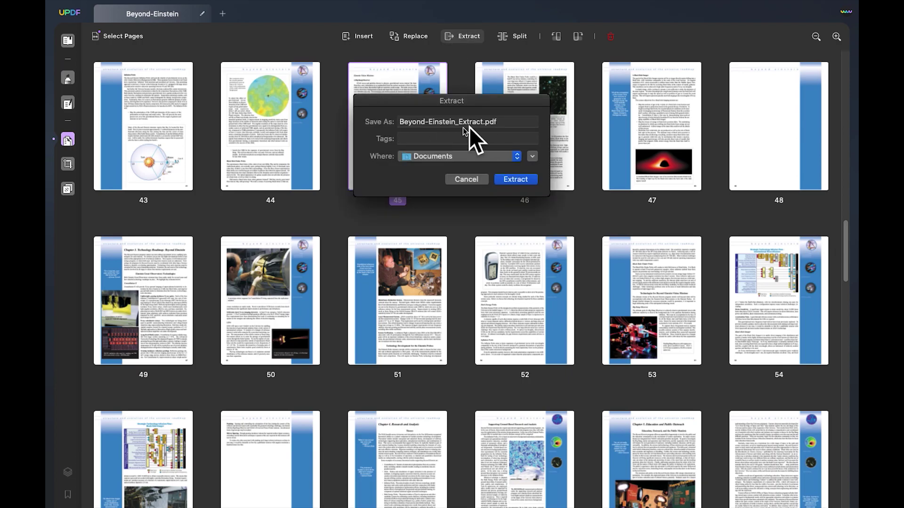
click(466, 180)
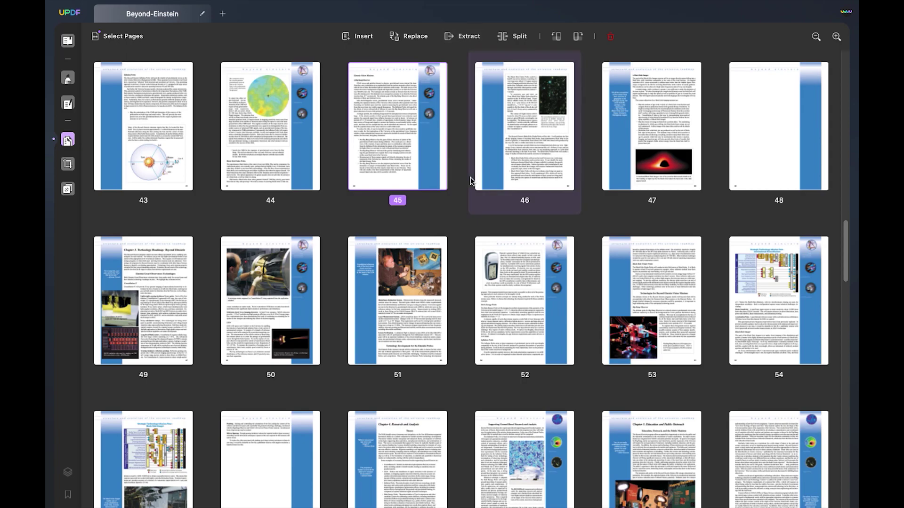
Select only page 46 and bring up the Split options
click(468, 212)
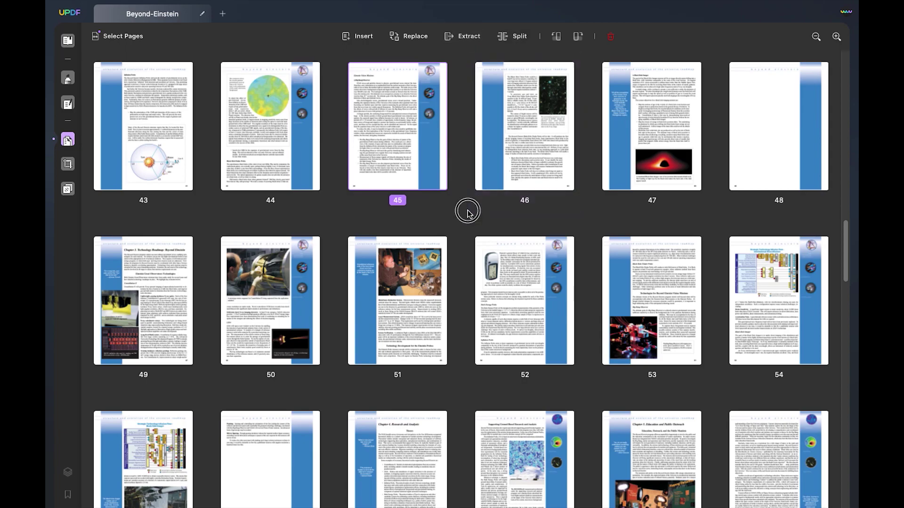
click(508, 141)
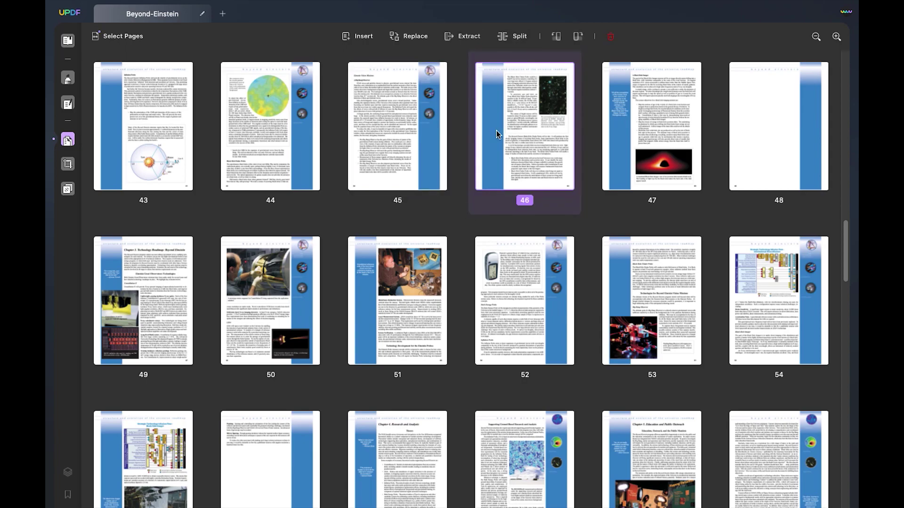
click(511, 38)
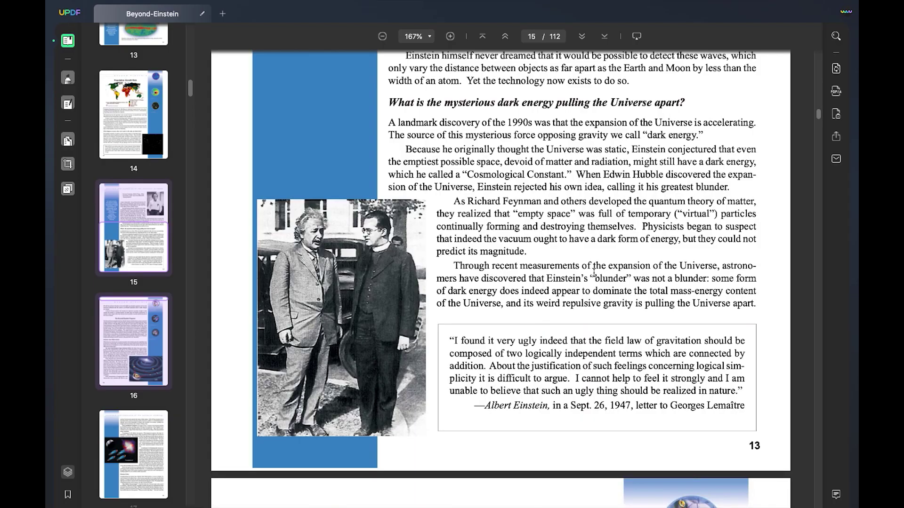
Choose Word (.docx) export, install the Converter plugin, and close the Plugin window
drag(609, 267, 651, 266)
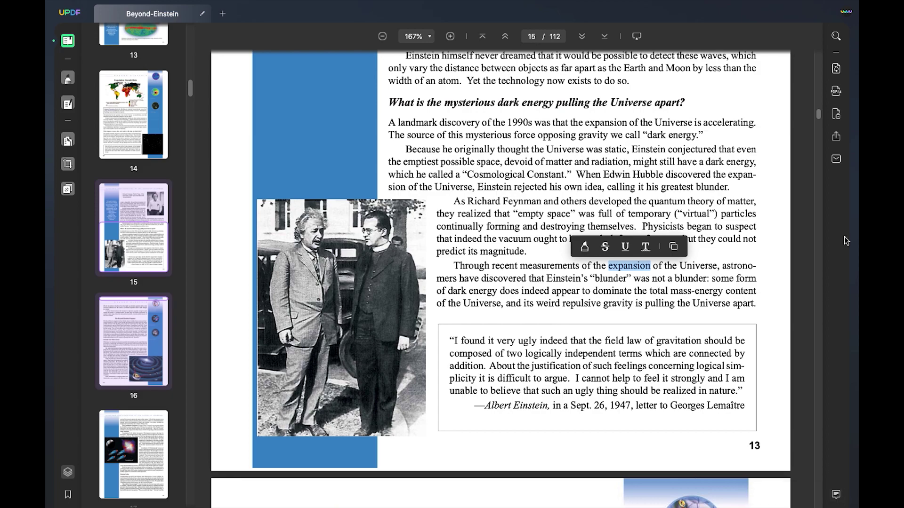
click(837, 72)
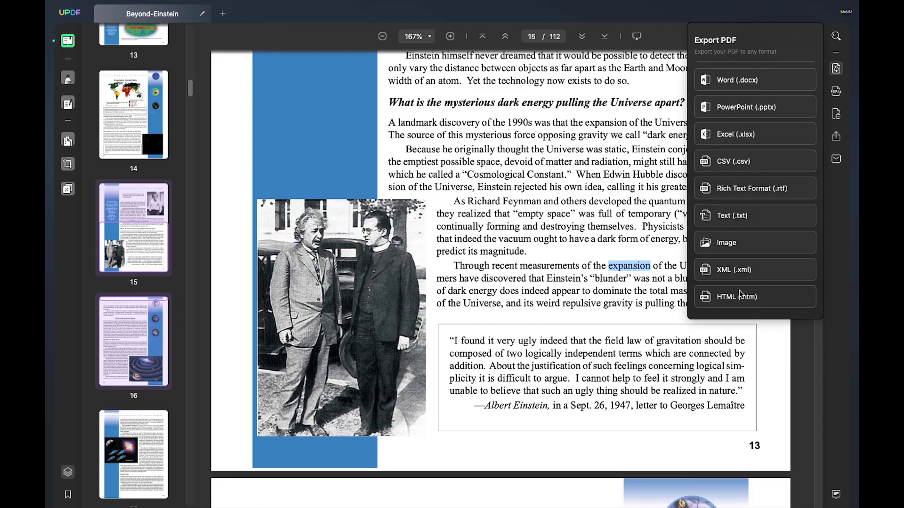
click(724, 80)
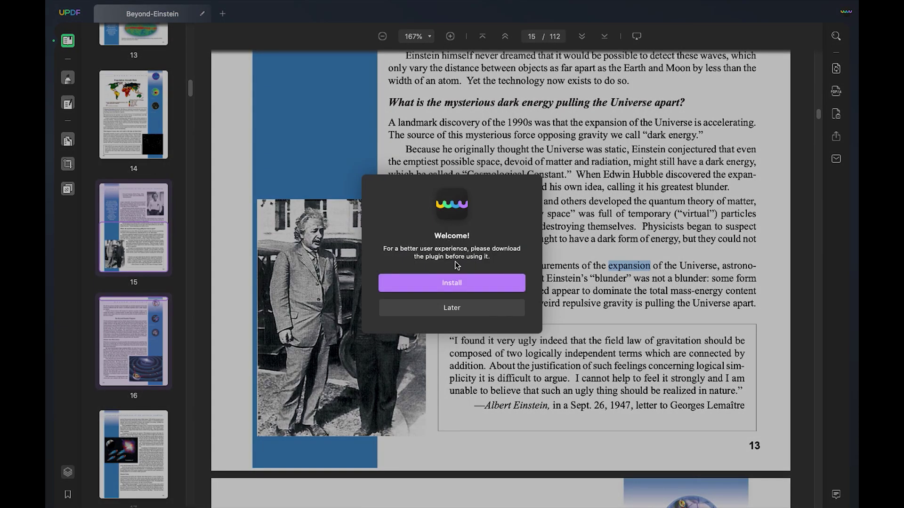
click(459, 284)
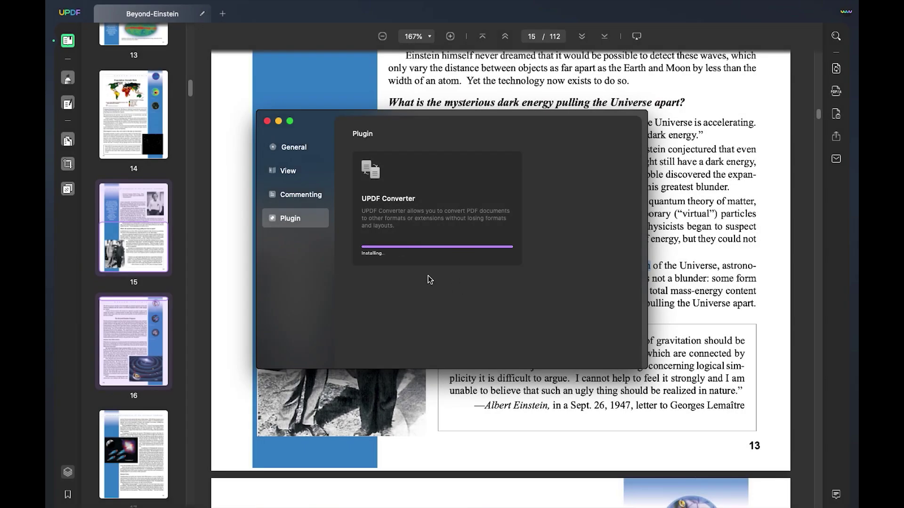
click(268, 122)
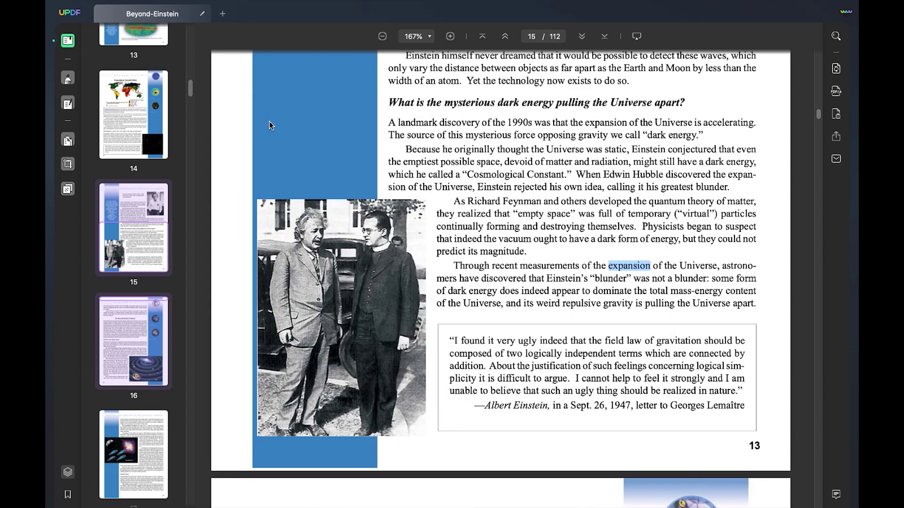
Pick Word (.docx) output with a custom page range of 1–112, then dismiss the dialog
click(836, 67)
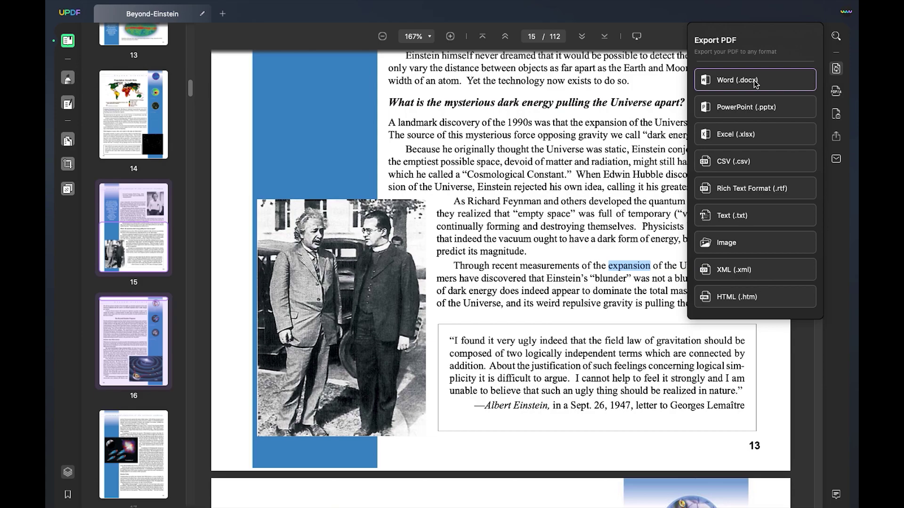
click(753, 80)
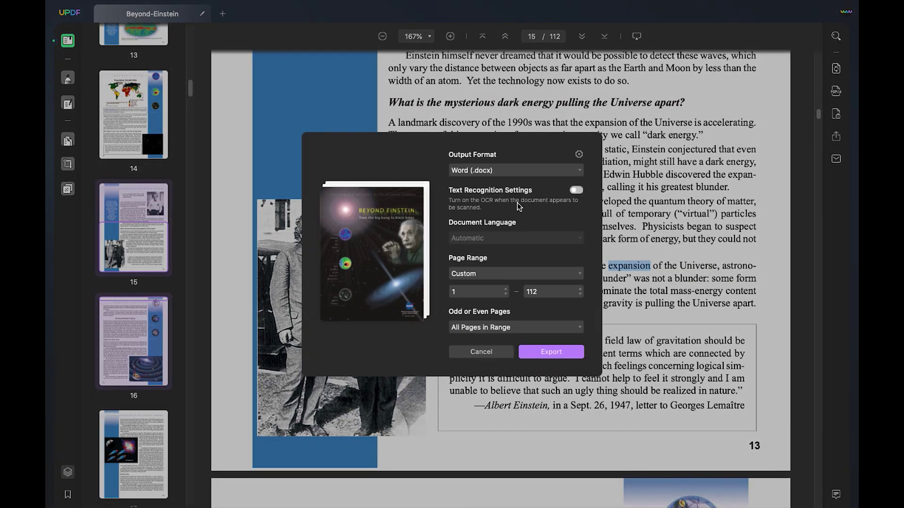
click(575, 172)
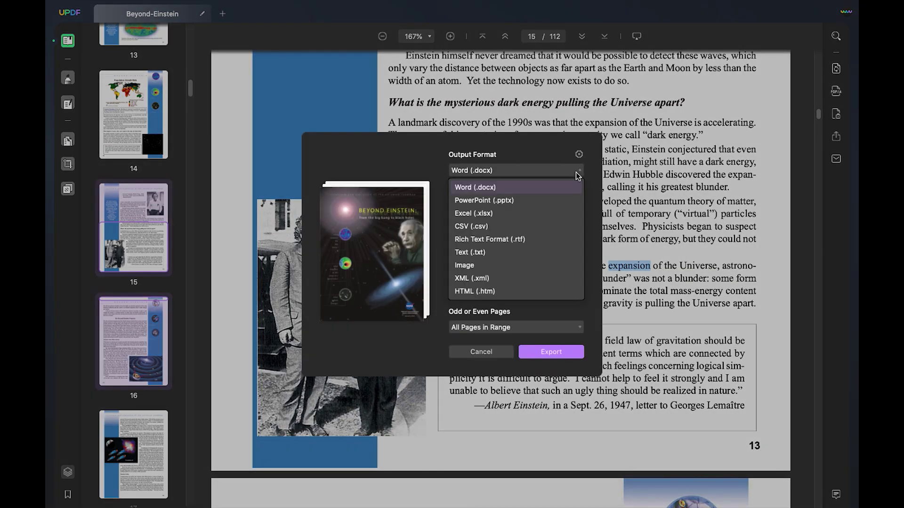
click(575, 172)
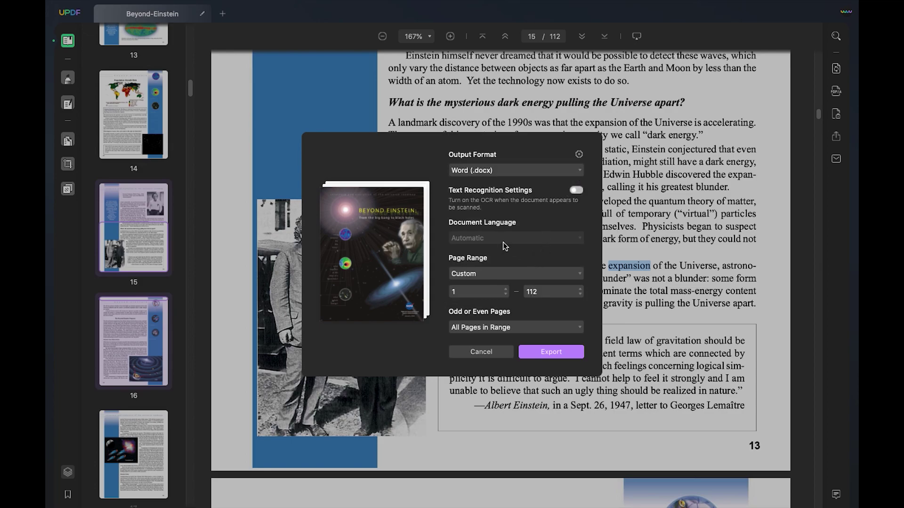
double_click(536, 291)
click(455, 292)
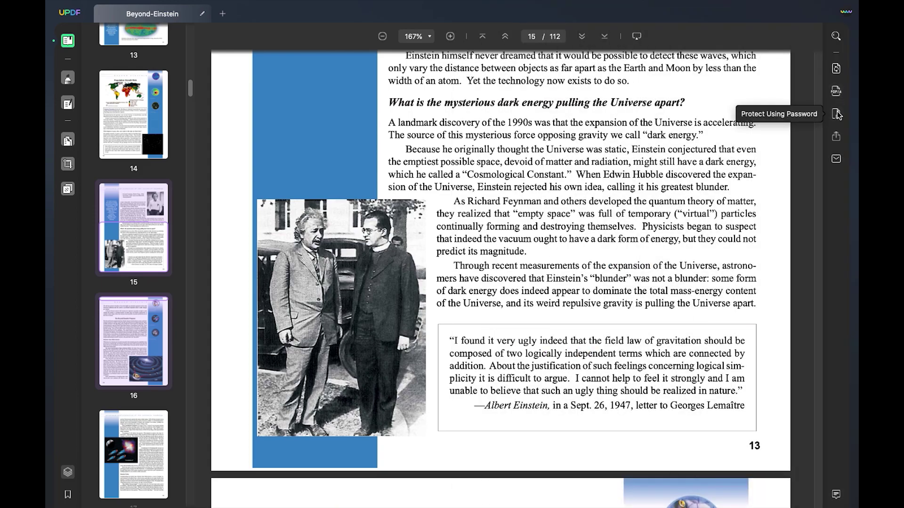
Start setting a Document Open password under Protect Using Password
click(836, 112)
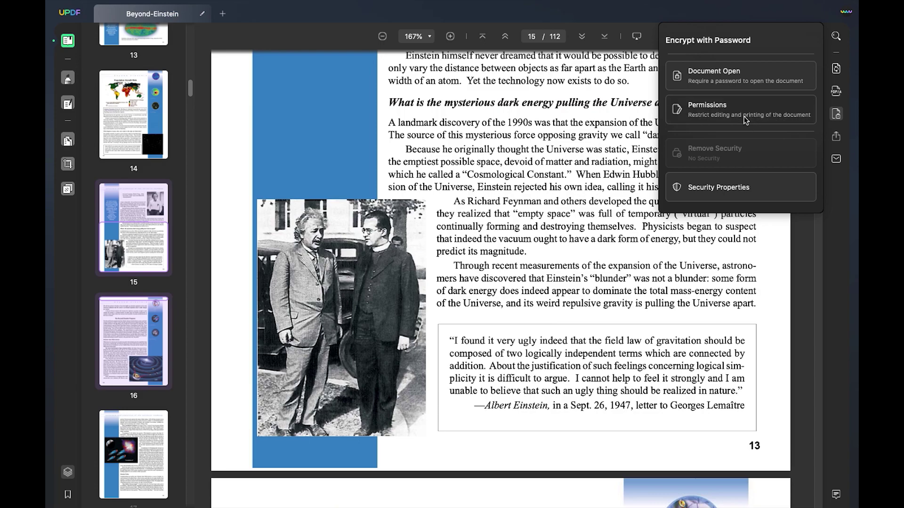
click(736, 79)
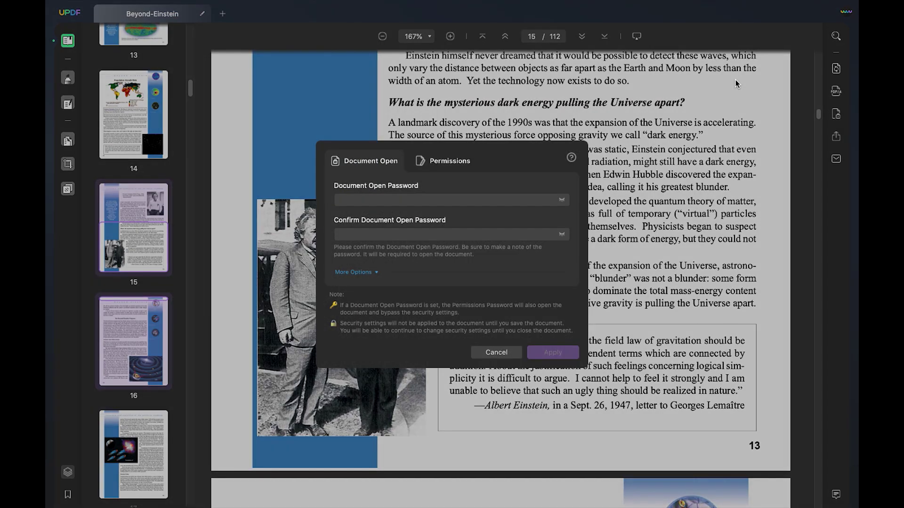
click(391, 197)
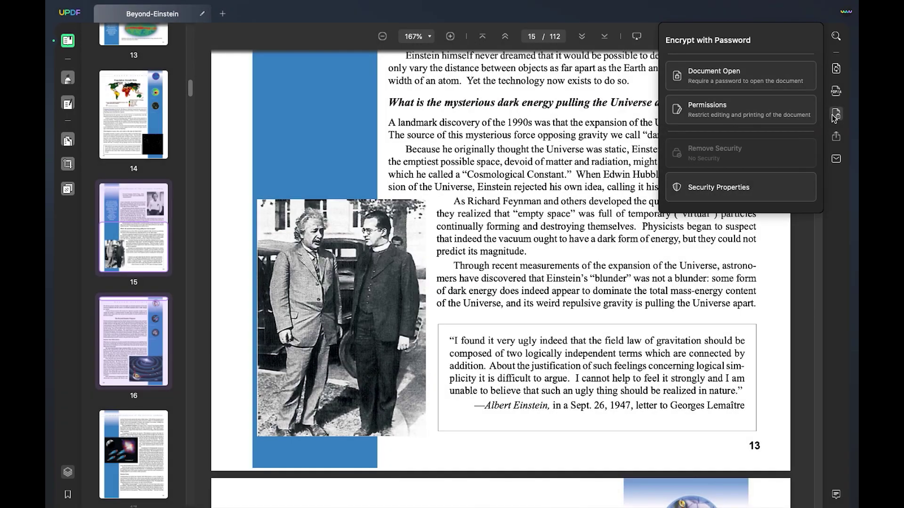
Check the PDF's Security, Advanced and Description properties tabs
click(731, 189)
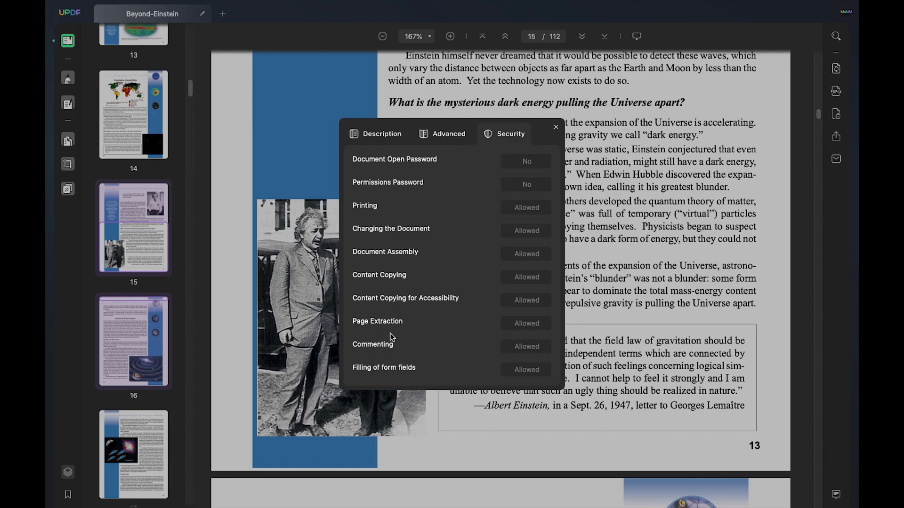
click(448, 141)
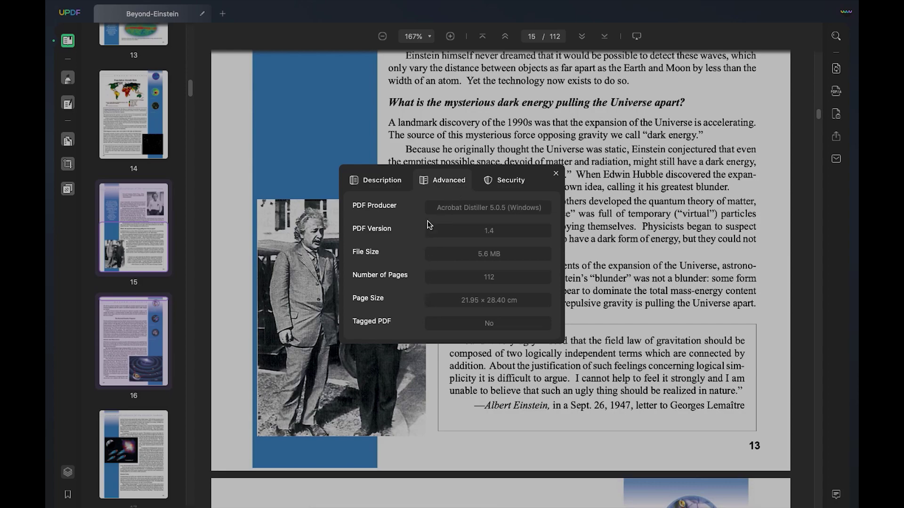
click(382, 180)
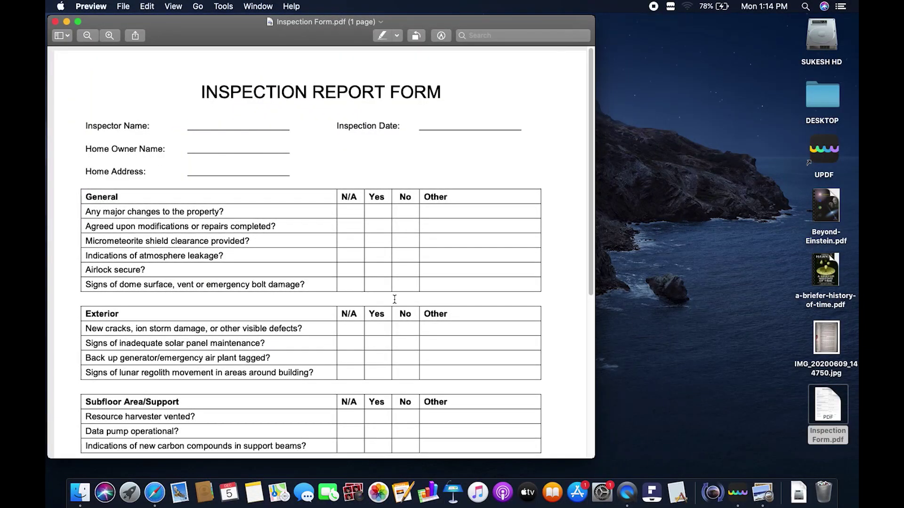
scroll(379, 286, down, 3)
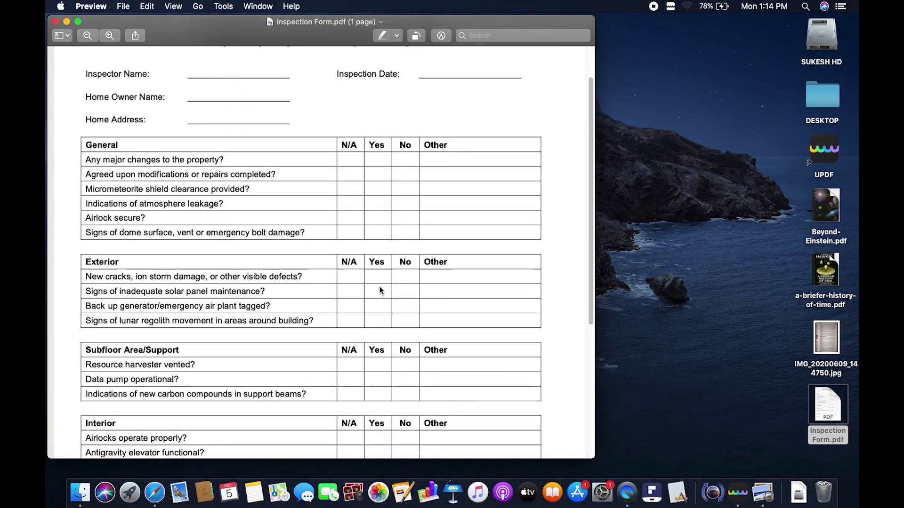
scroll(380, 286, up, 3)
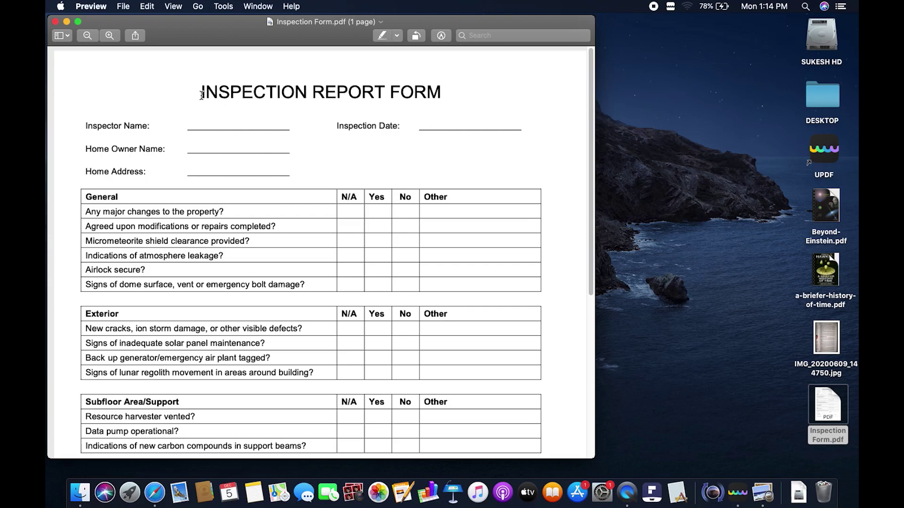
drag(202, 93, 444, 94)
scroll(413, 267, down, 2)
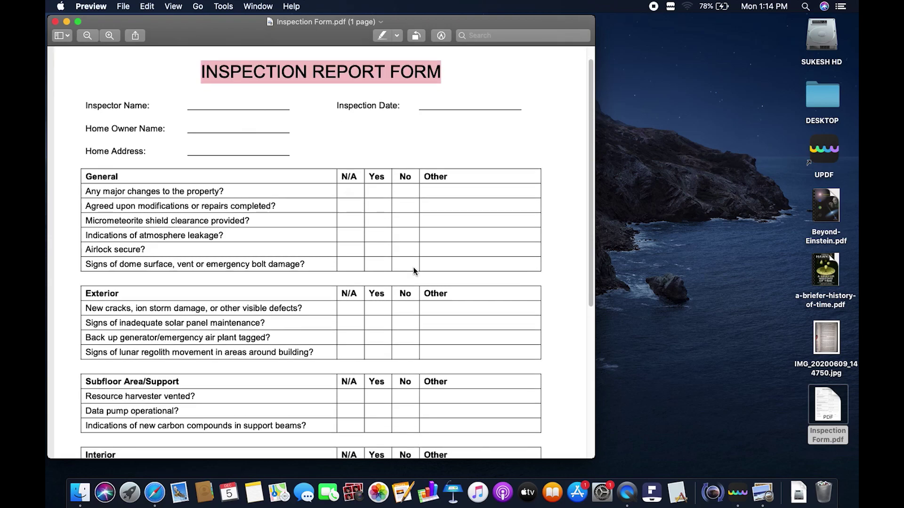
scroll(413, 267, down, 3)
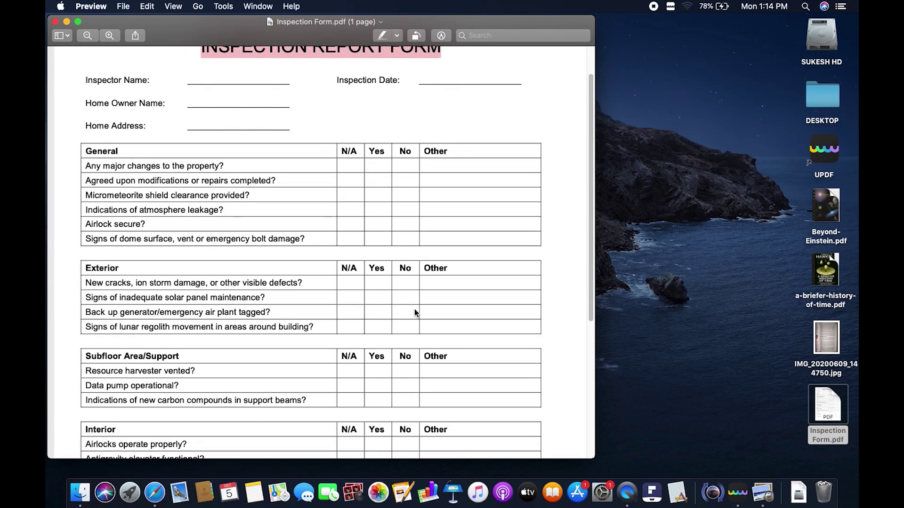
scroll(415, 309, down, 5)
scroll(408, 312, down, 5)
scroll(408, 312, down, 3)
scroll(403, 297, down, 2)
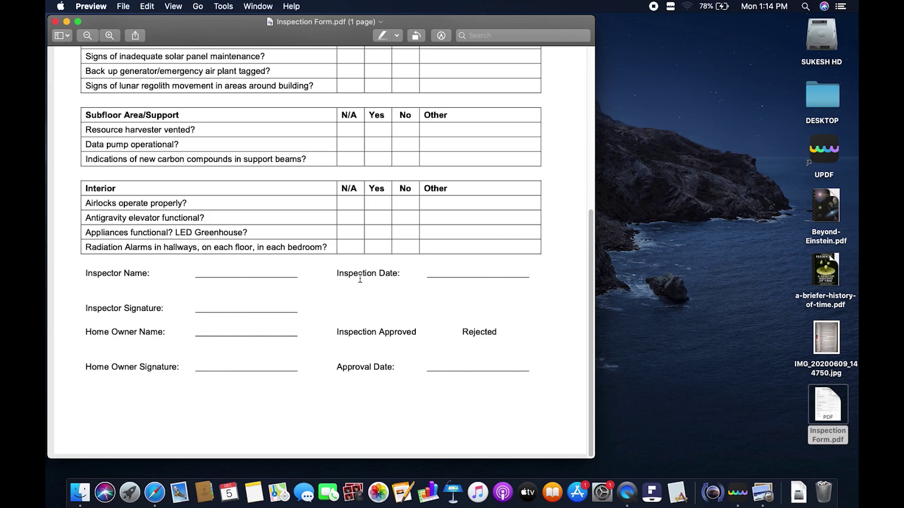
Open the IMG_20200609 book-page photo beside the Inspection Form and show Mission Control
double_click(827, 340)
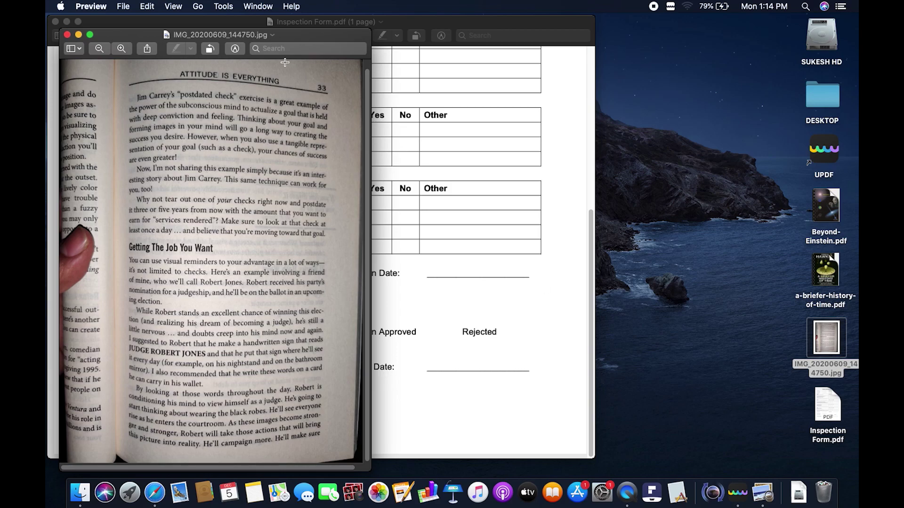
drag(295, 38, 483, 34)
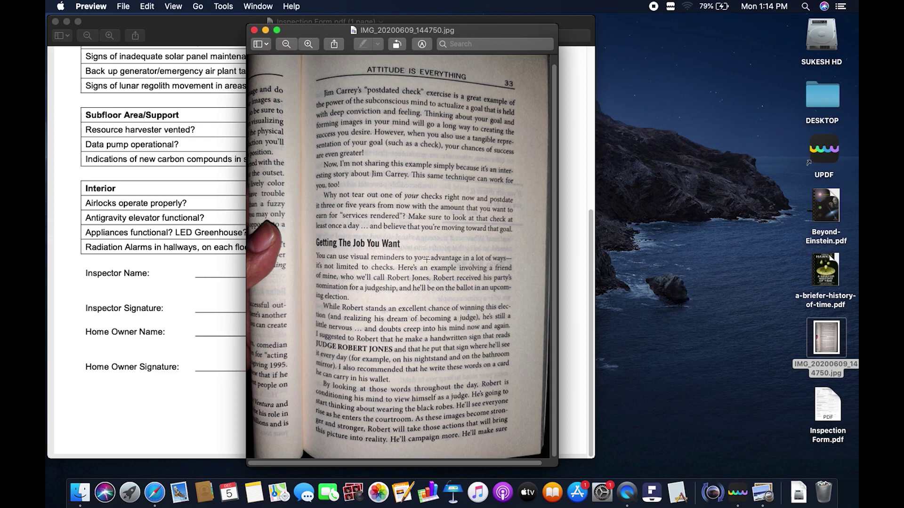
key(ctrl+Up)
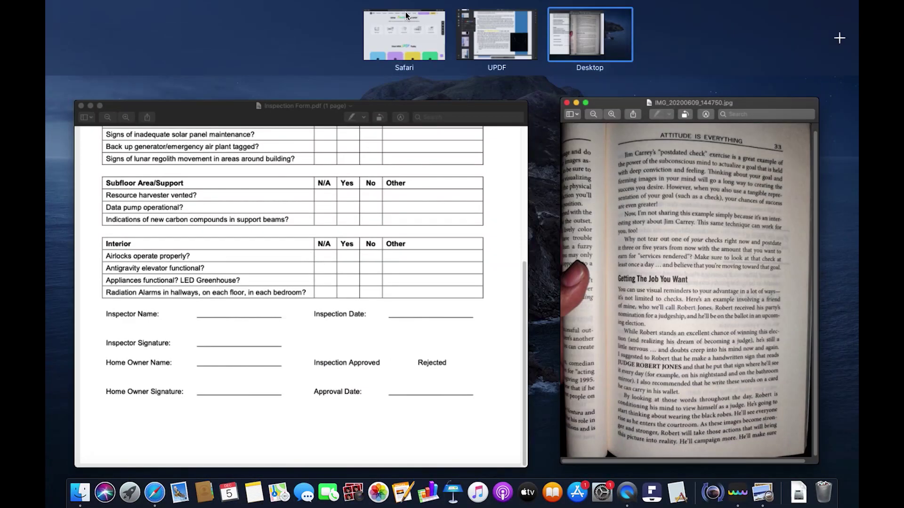
Switch to the updf.com space and scroll to the $23.99 Annual and $41.99 Perpetual plans
click(405, 12)
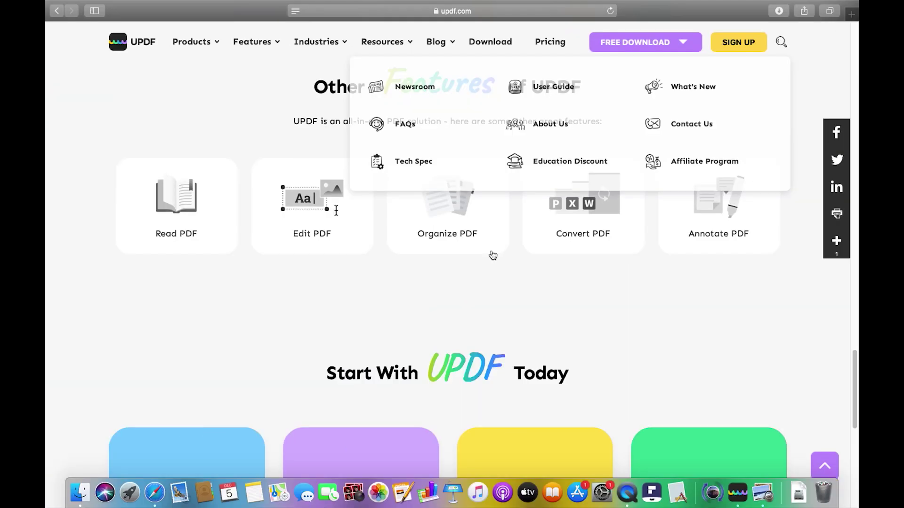
scroll(509, 293, down, 2)
scroll(510, 293, down, 3)
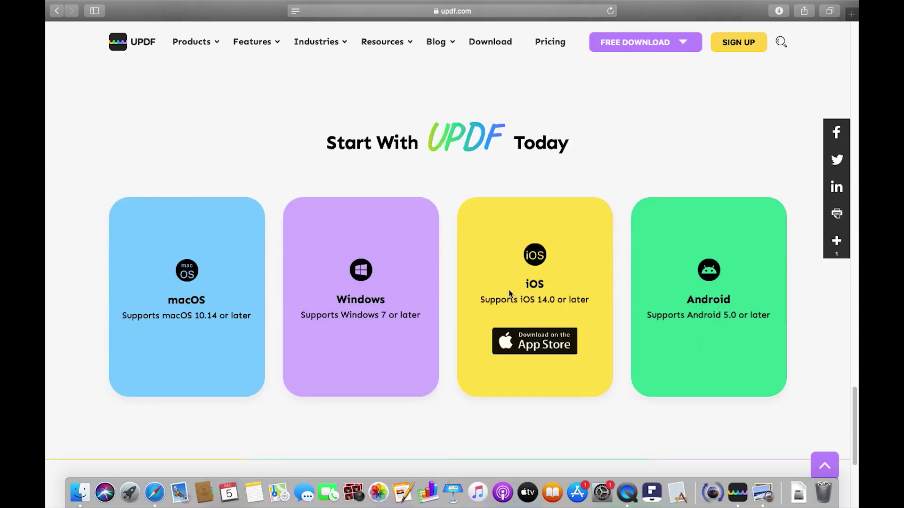
scroll(510, 295, down, 5)
scroll(510, 295, up, 4)
scroll(509, 290, up, 5)
scroll(509, 290, up, 5)
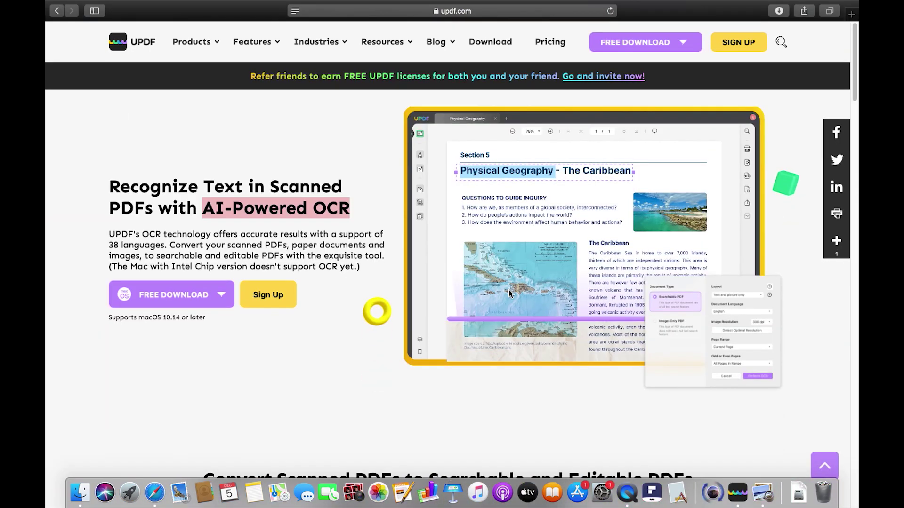
scroll(546, 256, up, 5)
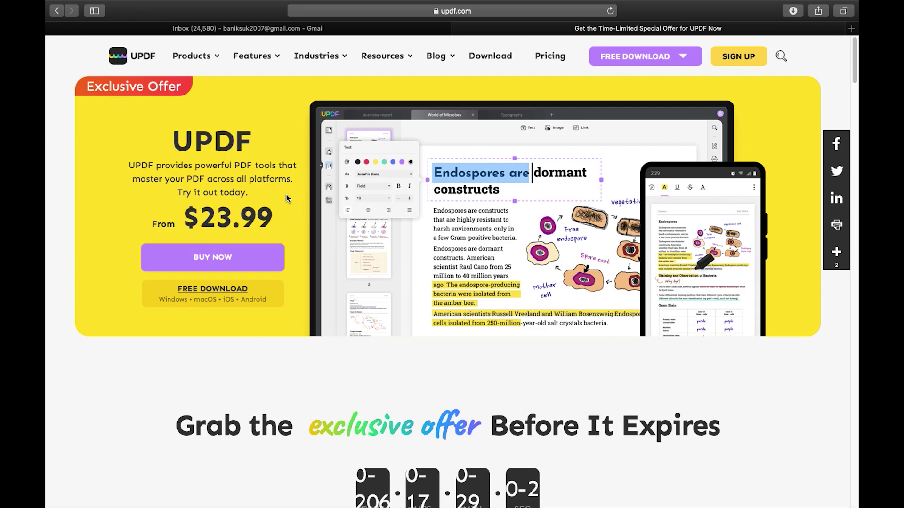
drag(183, 218, 269, 218)
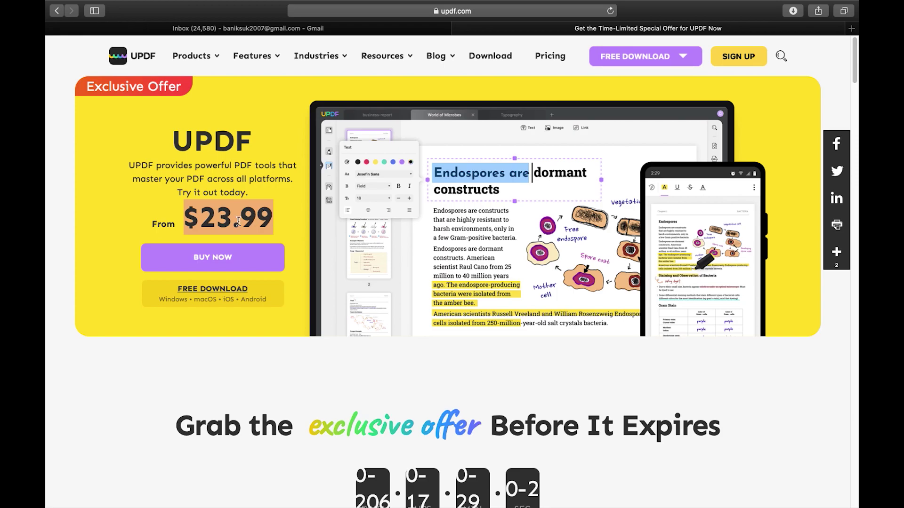
click(486, 369)
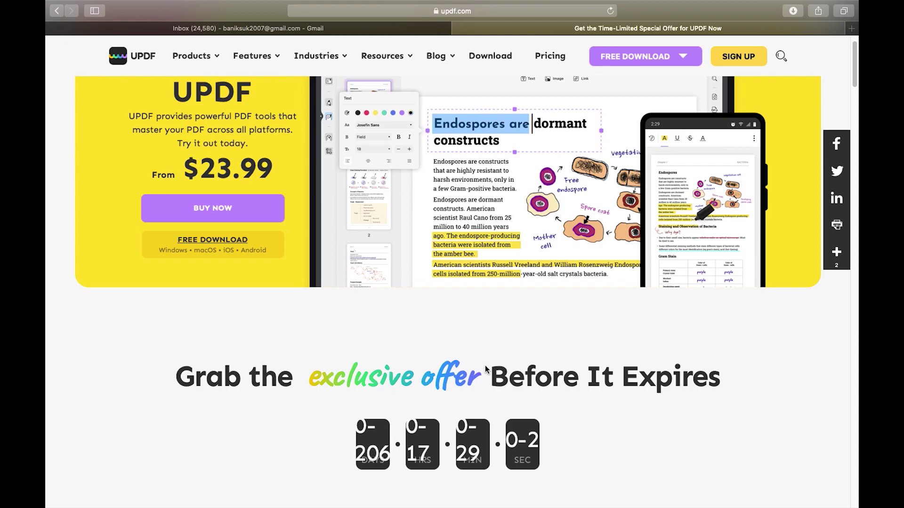
scroll(485, 370, down, 5)
scroll(486, 364, down, 10)
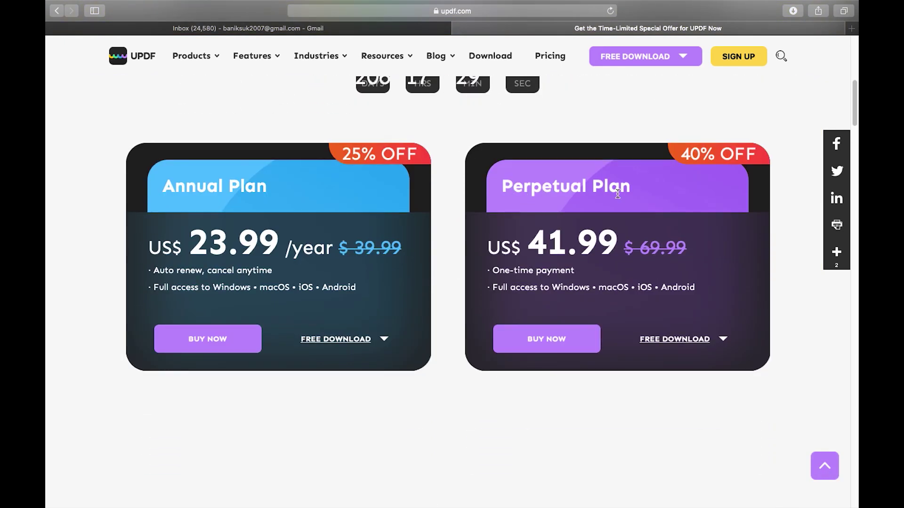
Highlight the $41.99 Perpetual price, then scroll through the features back to the top
drag(528, 244, 622, 244)
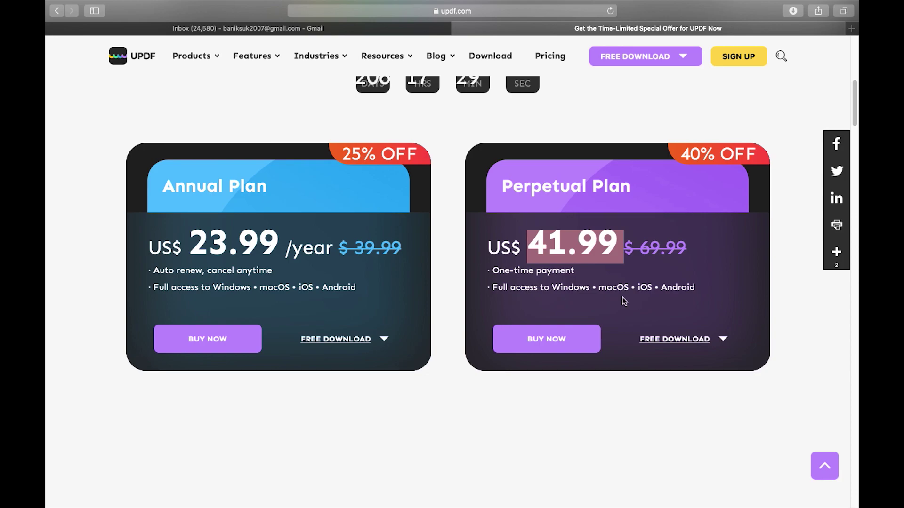
click(453, 404)
scroll(453, 403, down, 10)
scroll(453, 404, down, 10)
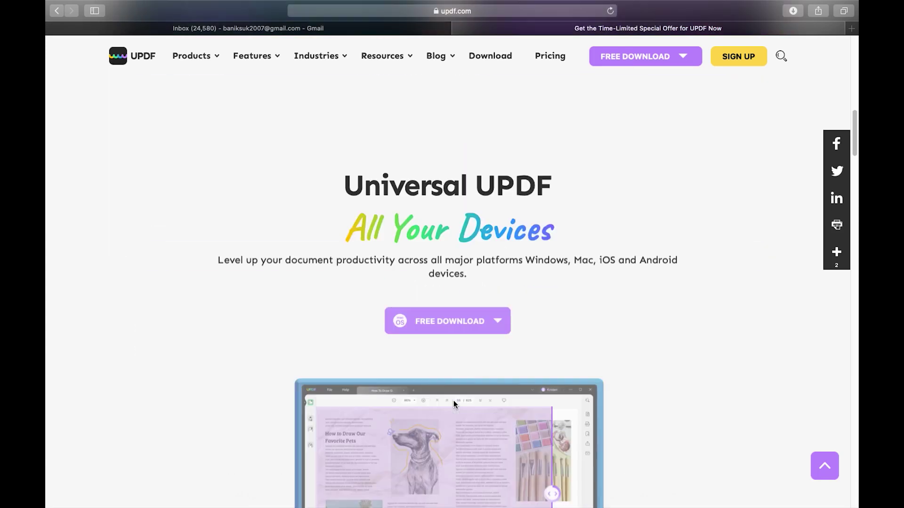
scroll(453, 404, down, 8)
scroll(454, 404, down, 4)
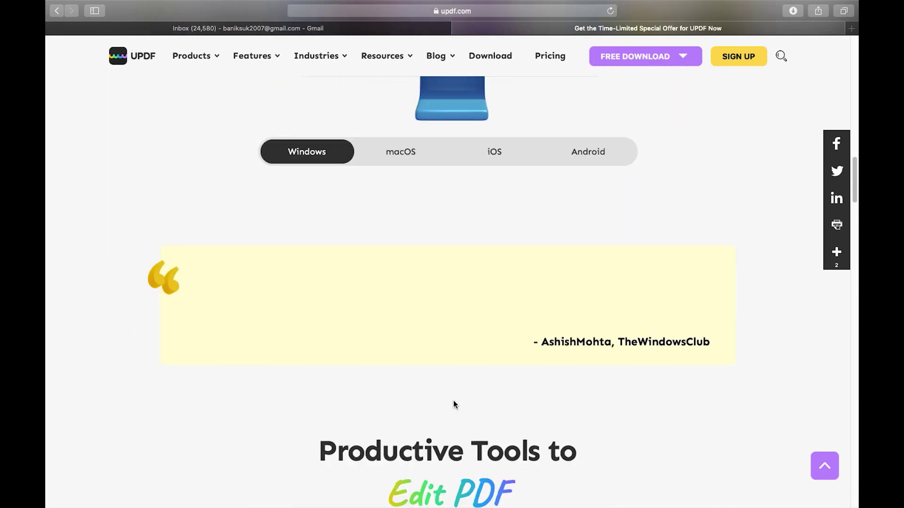
scroll(453, 404, down, 10)
scroll(454, 404, down, 8)
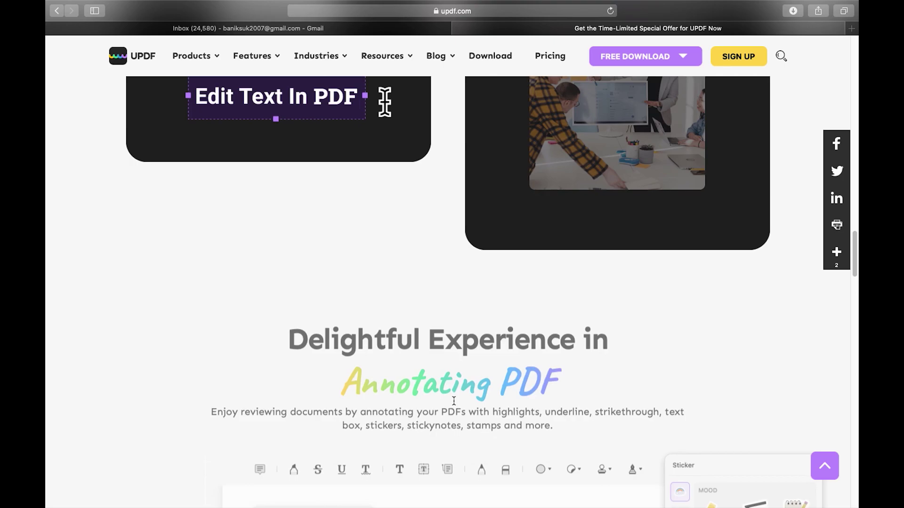
scroll(454, 404, down, 3)
scroll(454, 403, up, 10)
scroll(454, 404, up, 10)
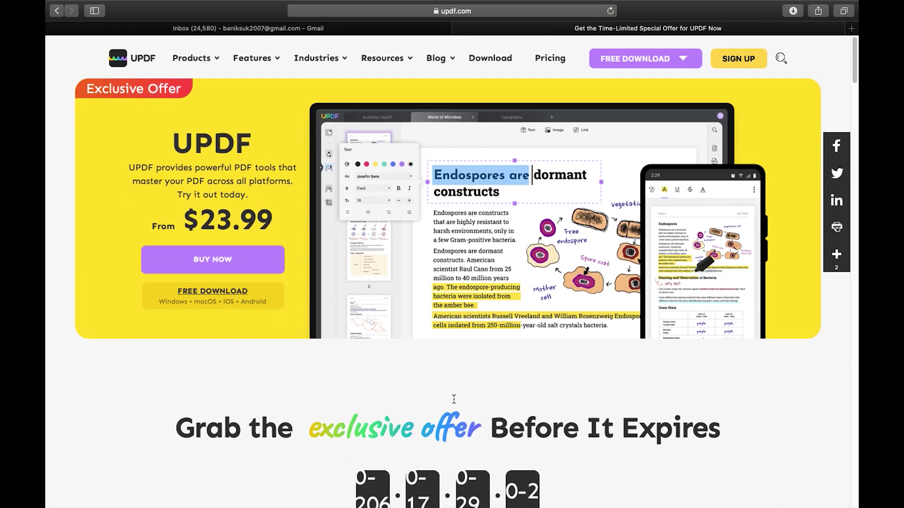